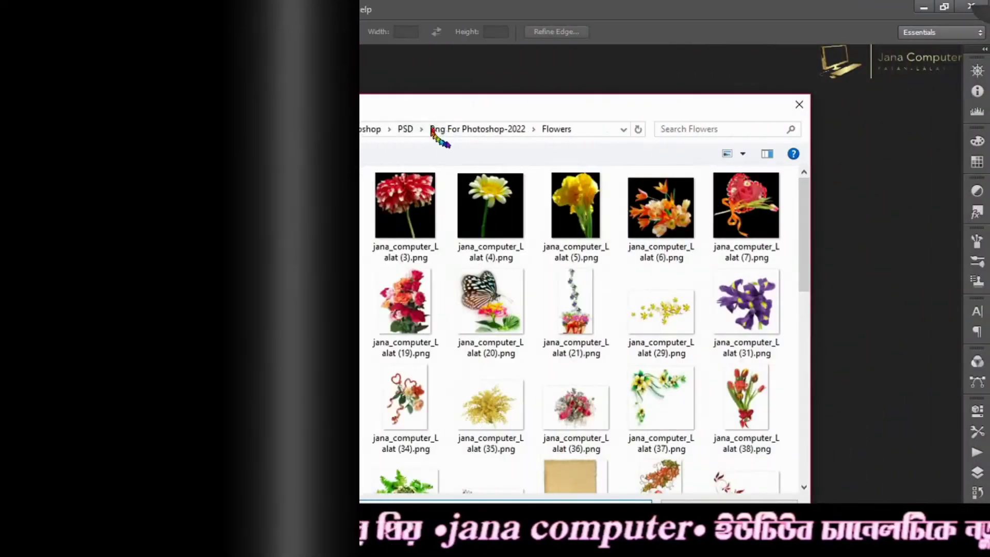
Go up to the PSD folder and open the Butterfly folder inside Png For Photoshop-2022.
left_click(405, 128)
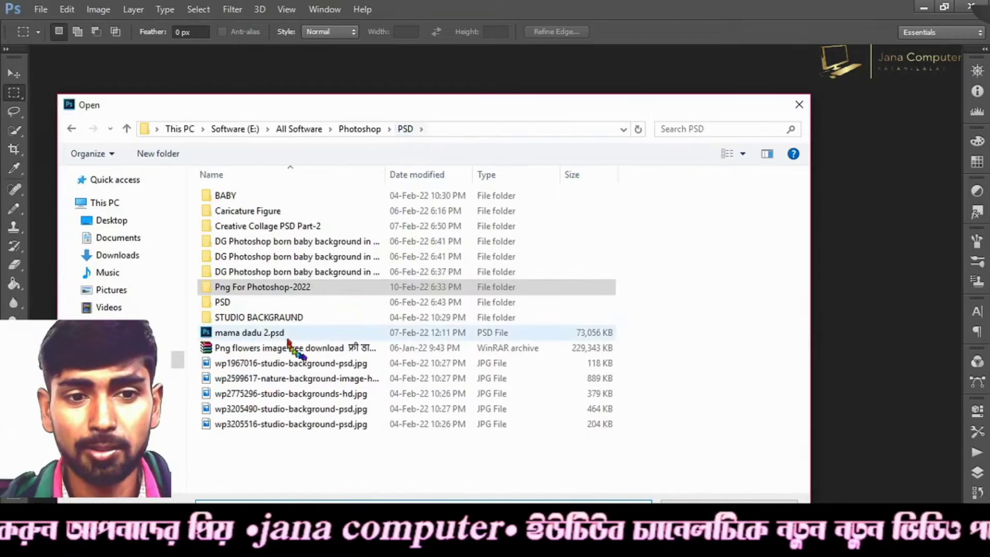
double_click(261, 287)
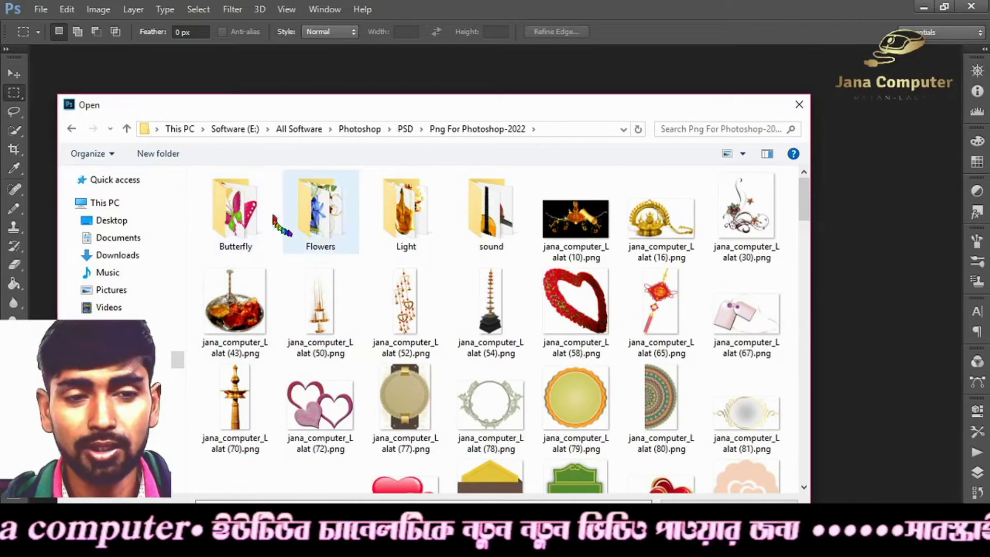
double_click(242, 211)
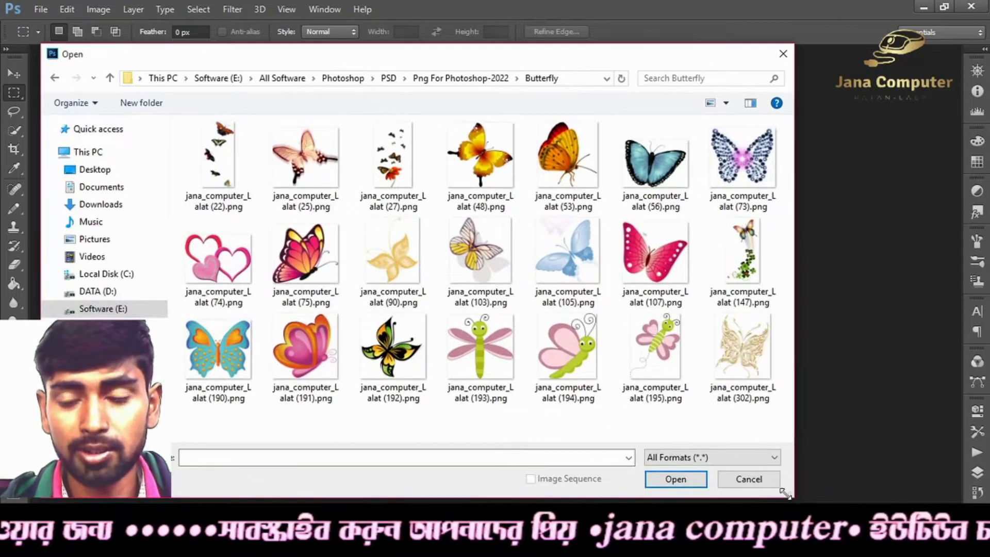
Enlarge the Open dialog and look through the Butterfly folder's PNG images as extra large icons.
left_click_drag(785, 494, 954, 552)
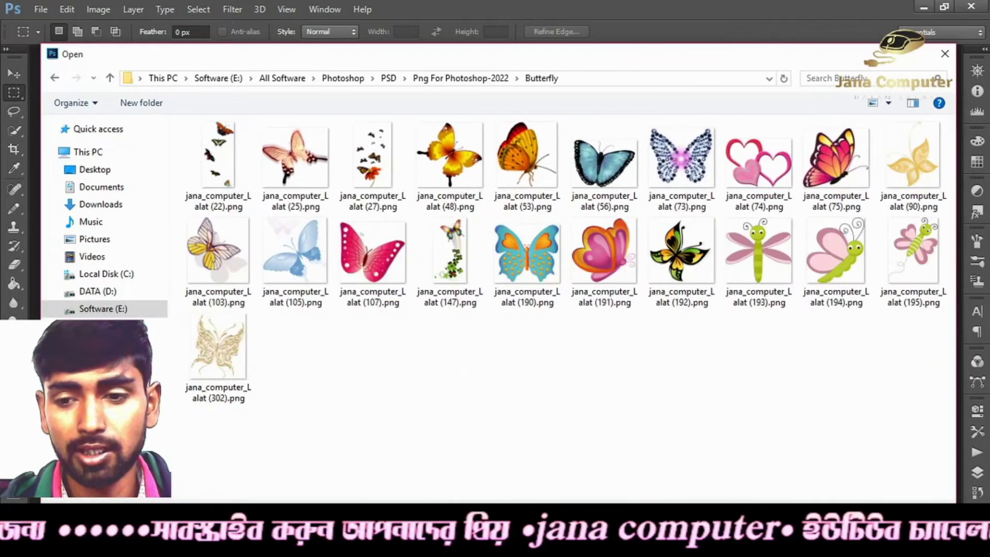
left_click(888, 103)
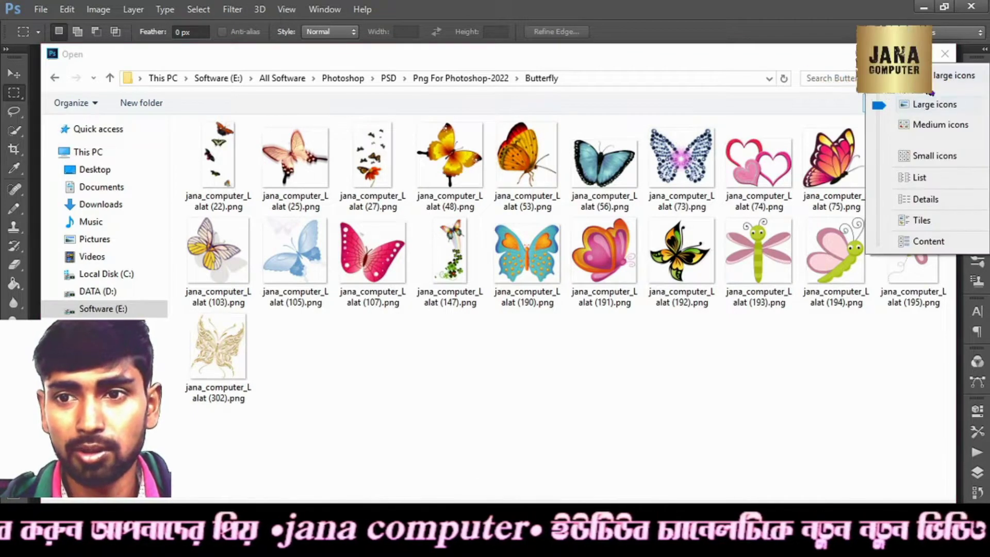
left_click(936, 76)
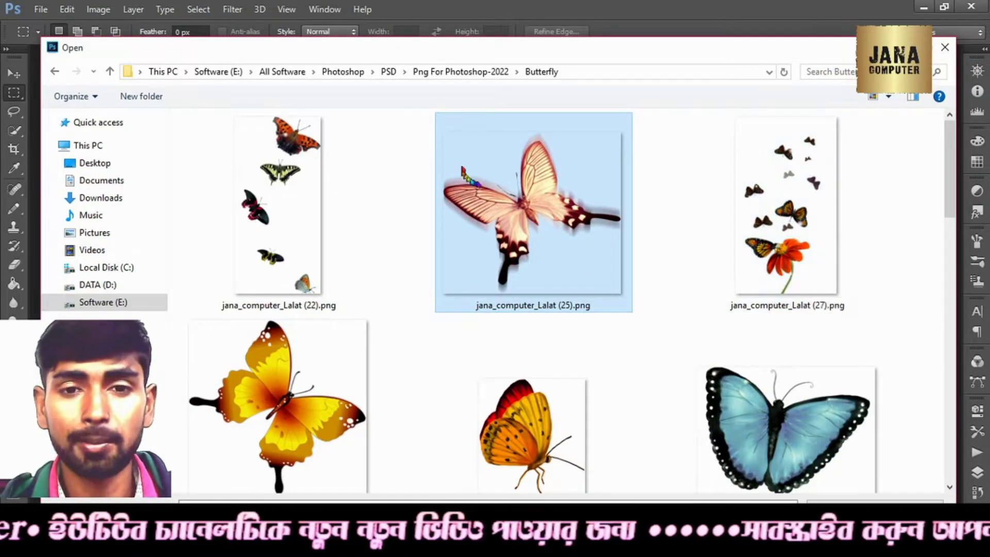
scroll(596, 227, "down", 4)
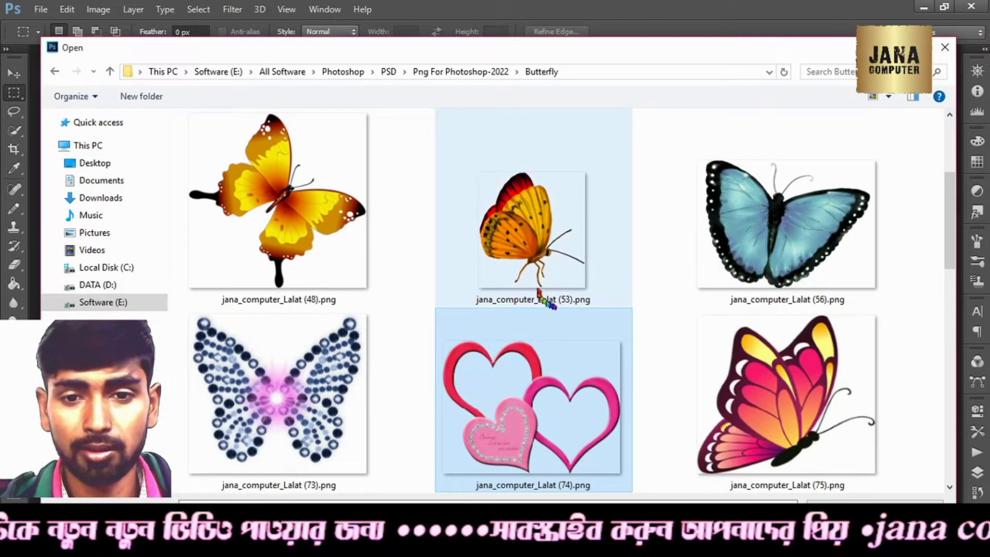
scroll(554, 279, "down", 10)
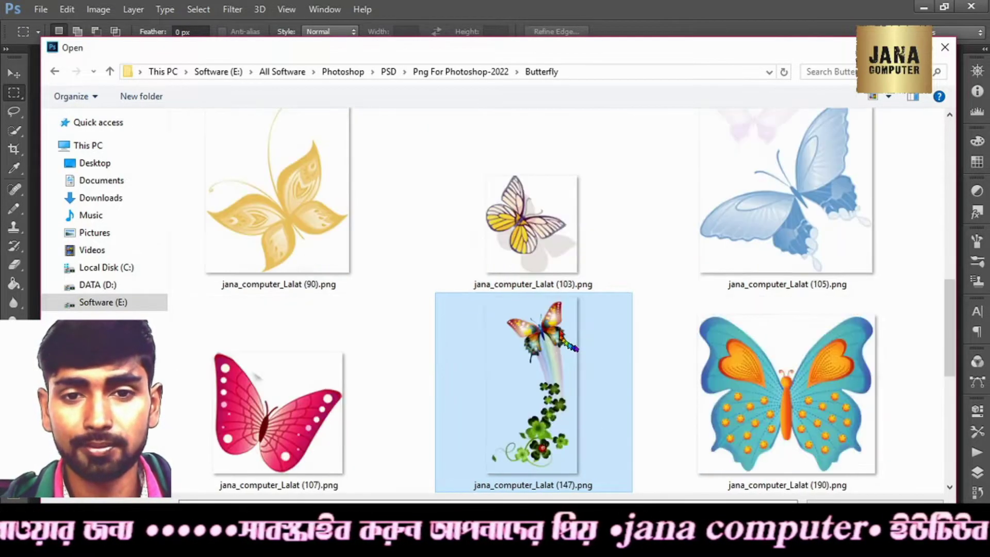
scroll(571, 338, "down", 3)
scroll(516, 155, "up", 5)
Open the Flowers folder in Png For Photoshop-2022 and show its images as extra large icons.
left_click(474, 72)
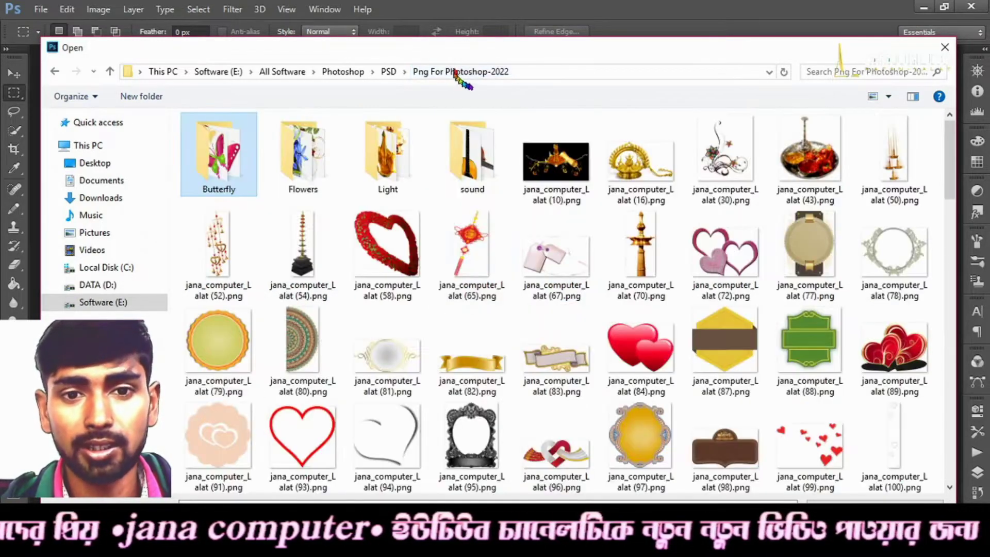
double_click(304, 152)
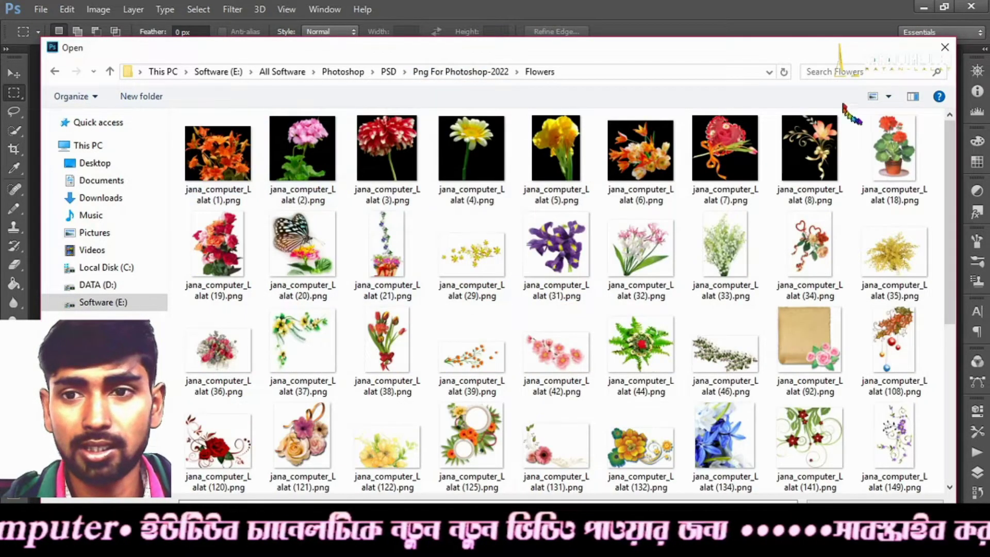
left_click(886, 97)
left_click(911, 69)
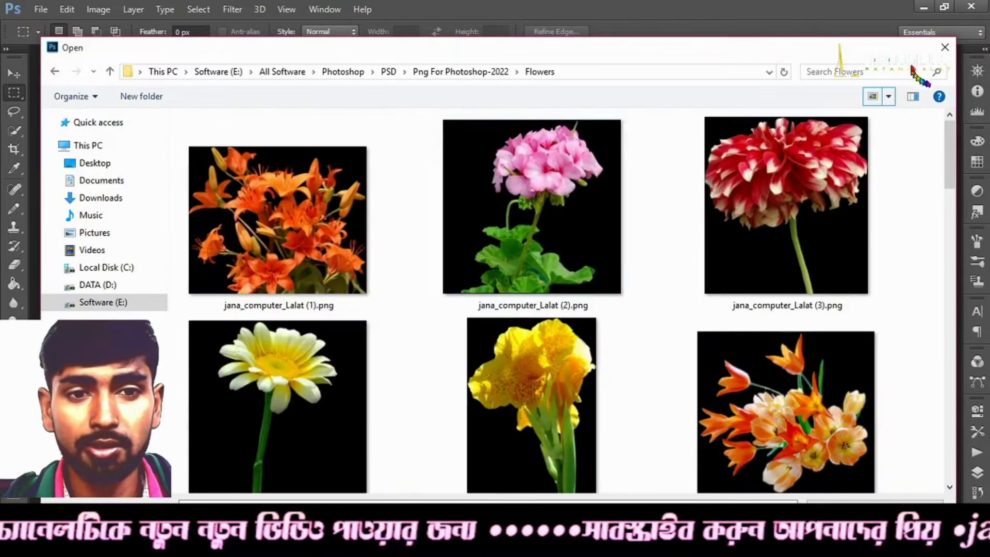
Look through the flower PNG images to the end of the Flowers folder.
scroll(649, 292, "down", 3)
scroll(648, 292, "down", 3)
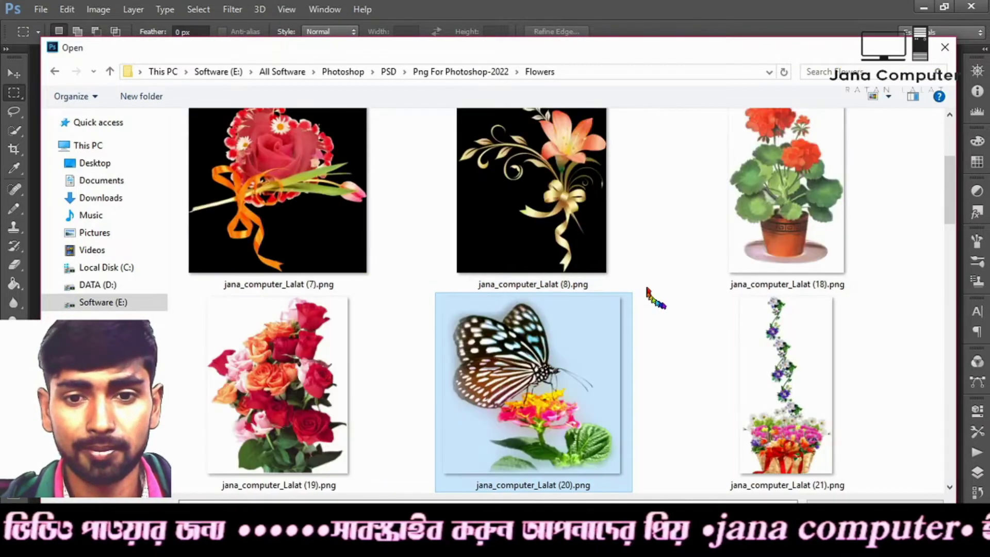
scroll(628, 250, "down", 9)
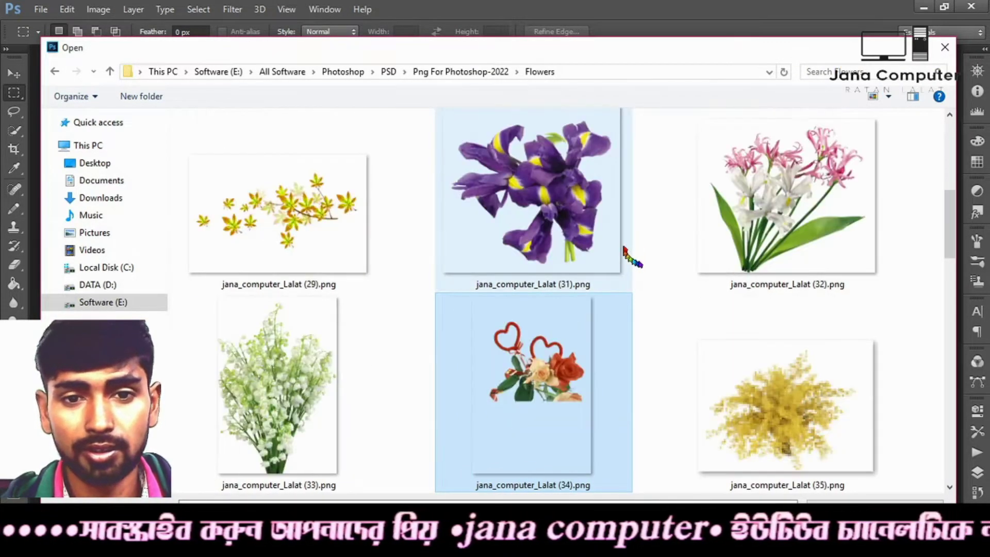
scroll(628, 250, "down", 20)
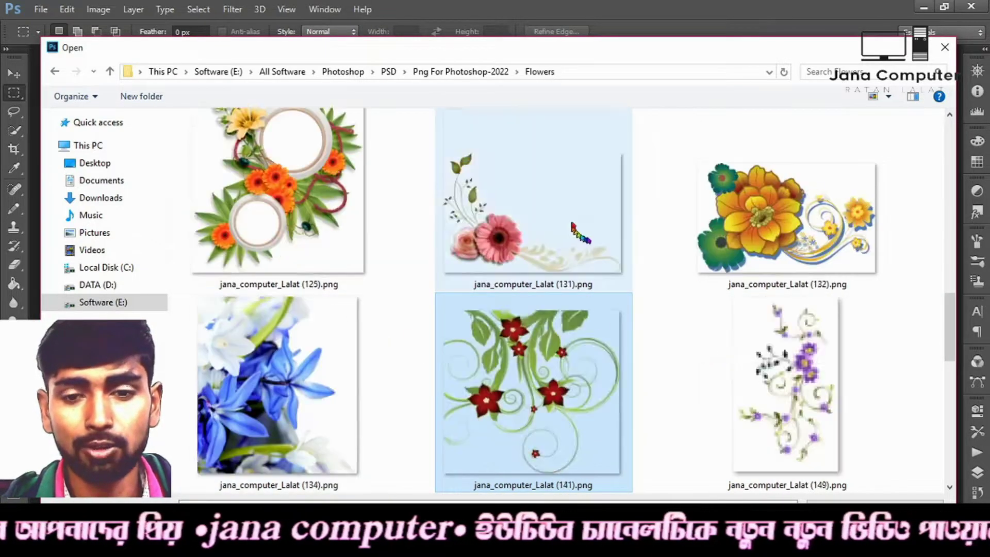
scroll(571, 240, "down", 12)
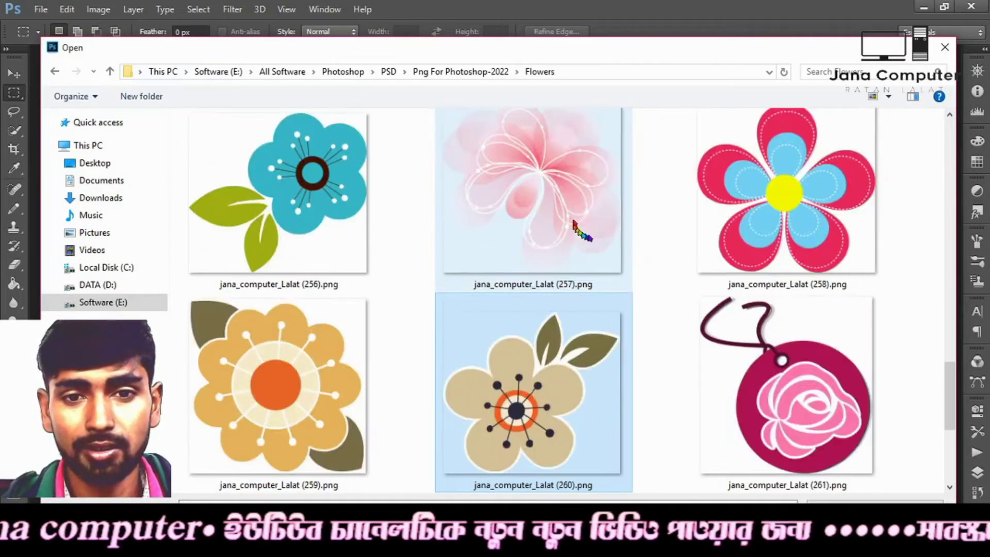
scroll(574, 222, "down", 9)
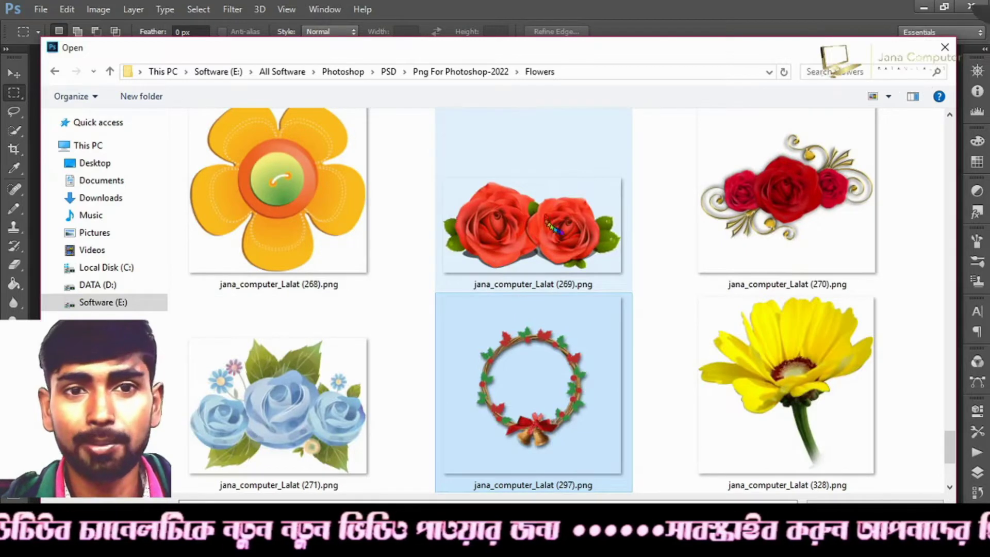
scroll(567, 229, "down", 3)
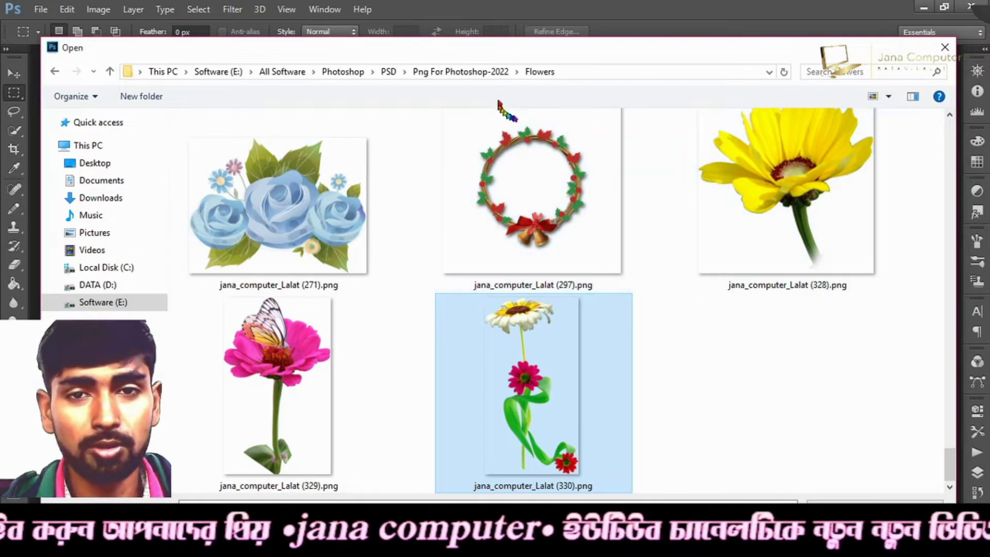
Open the Light folder in Png For Photoshop-2022 and pick out the lantern, street lamp and hanging lantern images.
left_click(474, 73)
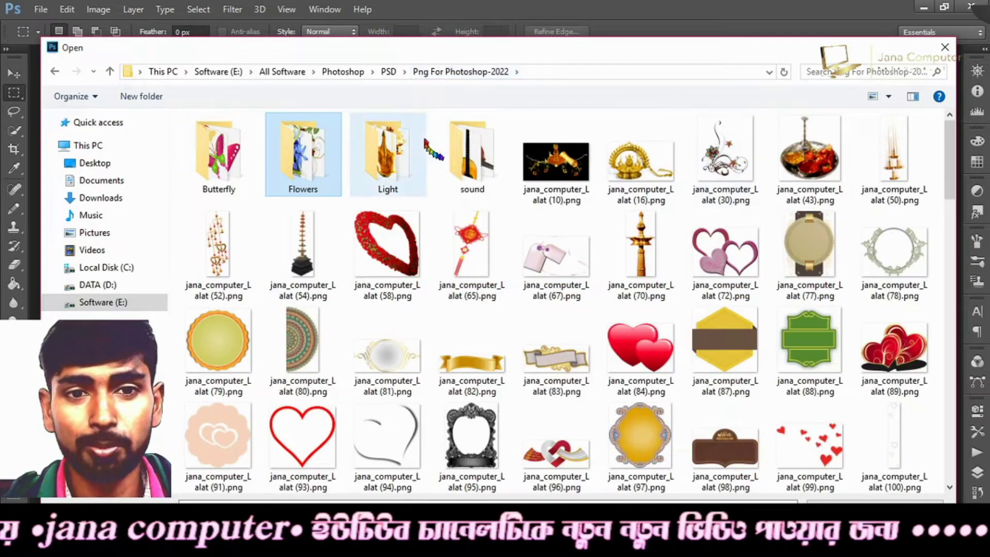
double_click(397, 150)
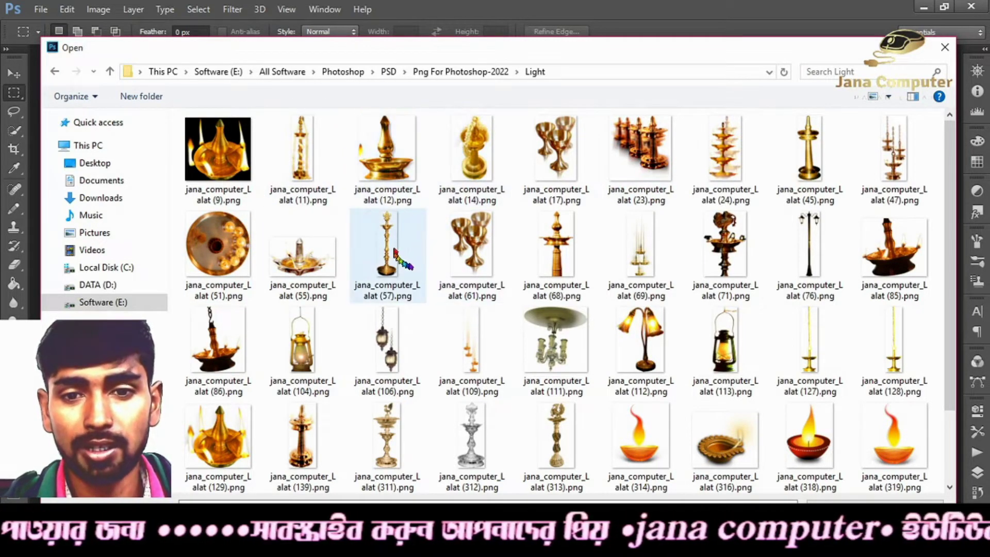
scroll(609, 273, "down", 2)
left_click(728, 245)
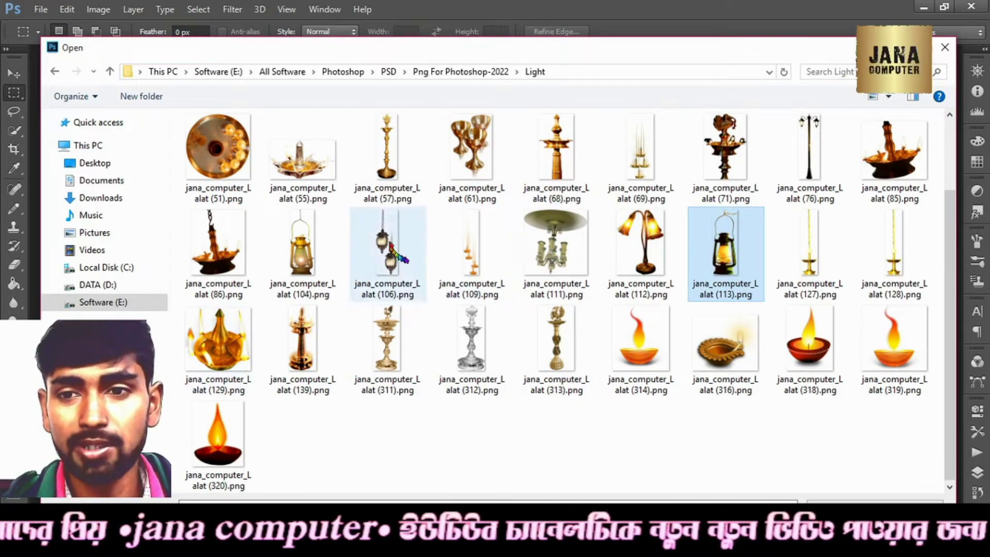
left_click(812, 157)
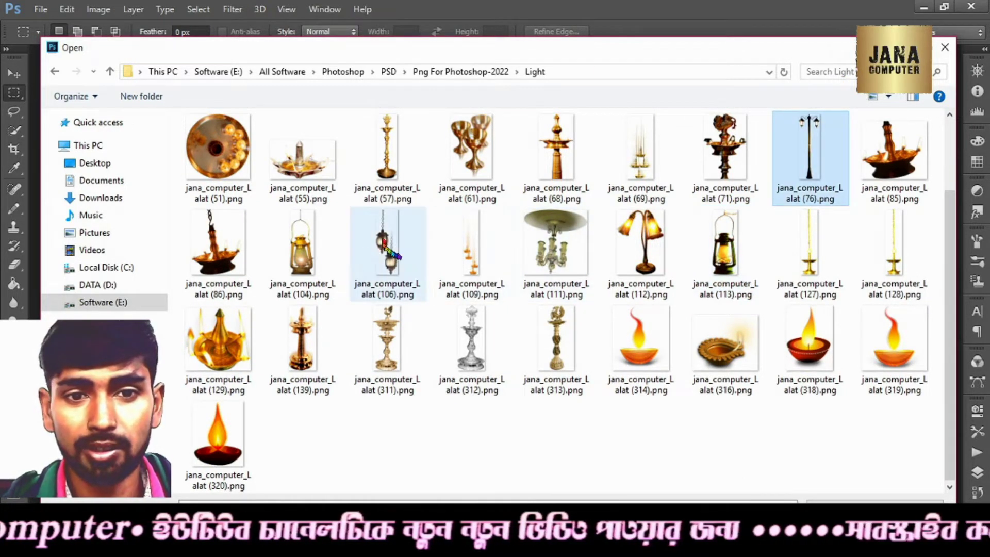
left_click(391, 250)
Show the Light folder's images as extra large icons and look through the lamps to the end.
left_click(890, 99)
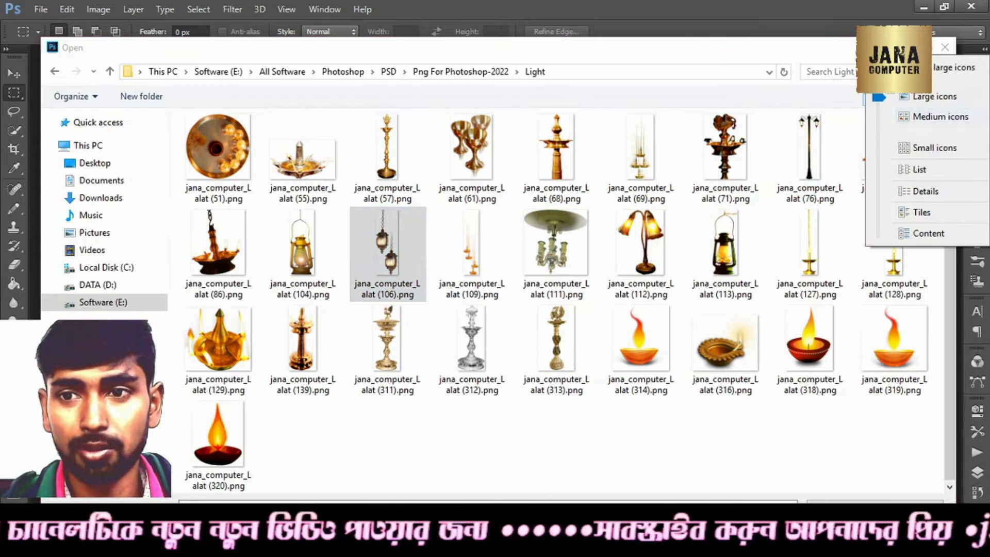
left_click(954, 68)
scroll(783, 285, "down", 5)
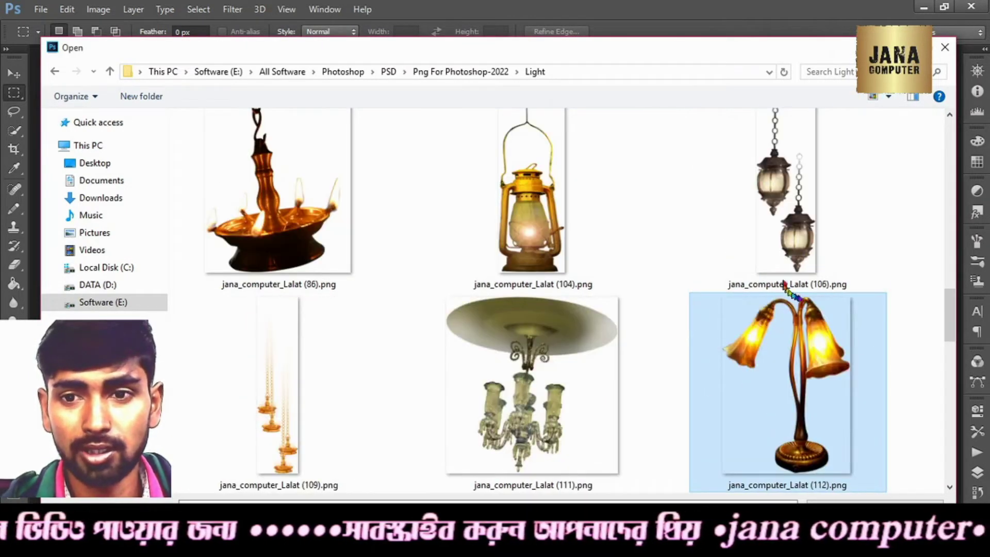
scroll(609, 248, "down", 4)
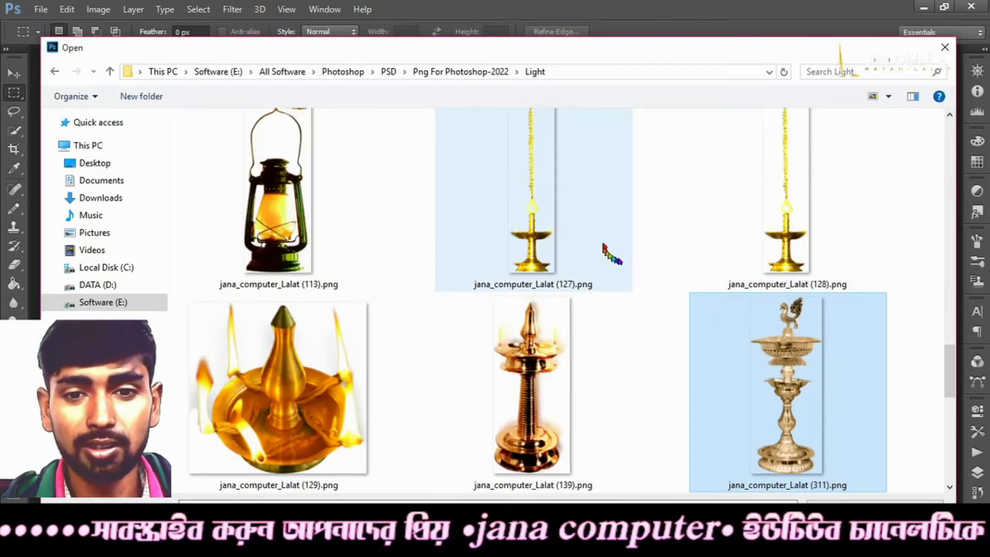
scroll(611, 252, "down", 5)
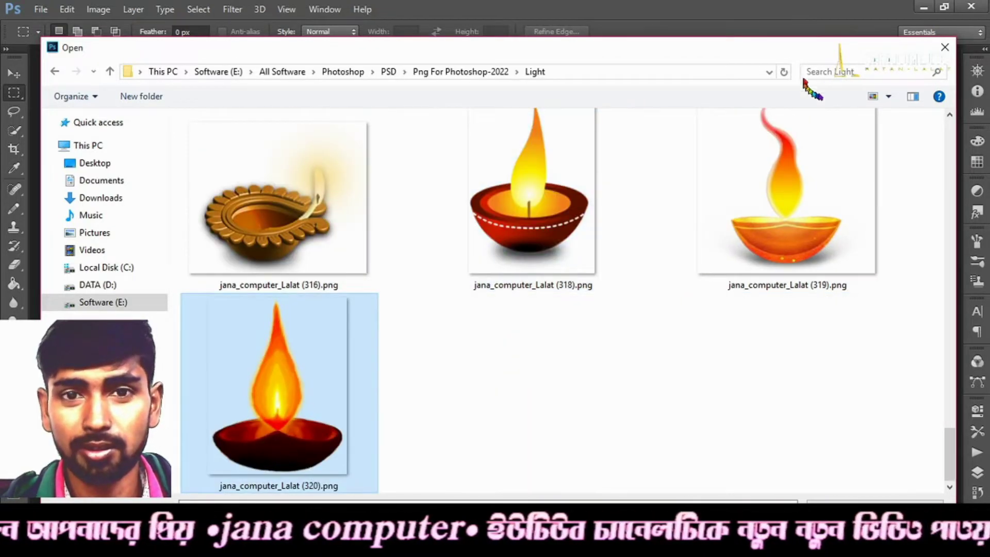
Open the sound folder in Png For Photoshop-2022 and show its images as extra large icons.
left_click(504, 73)
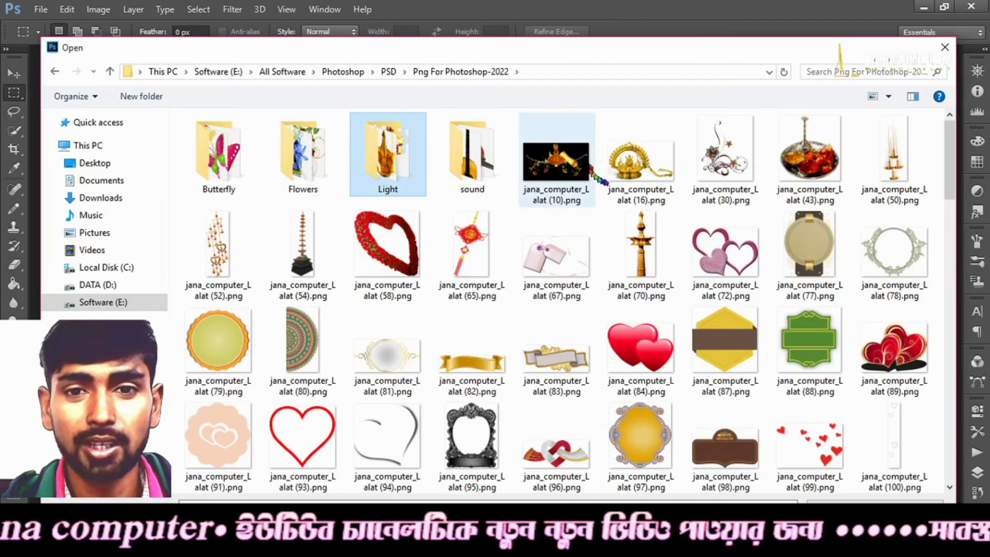
double_click(485, 175)
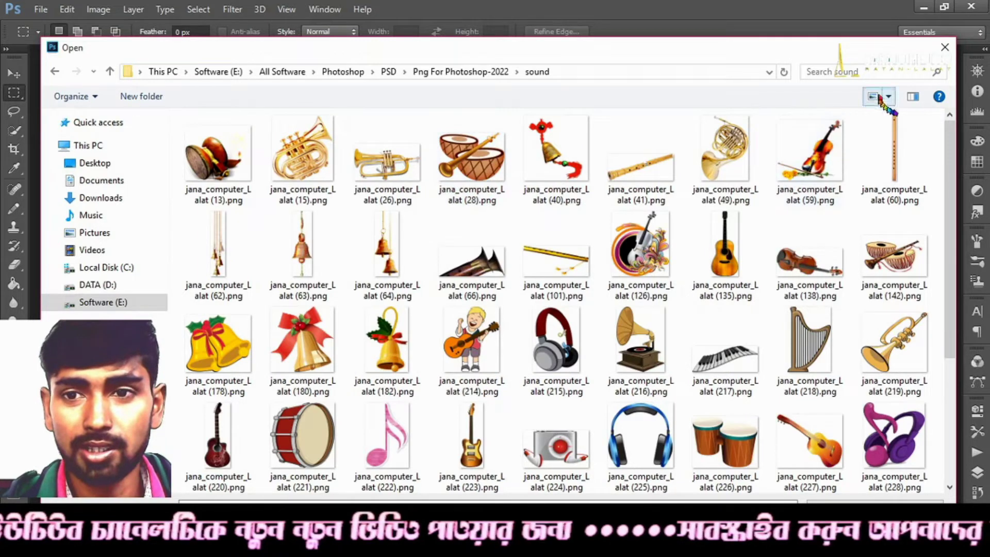
left_click(890, 98)
left_click(915, 65)
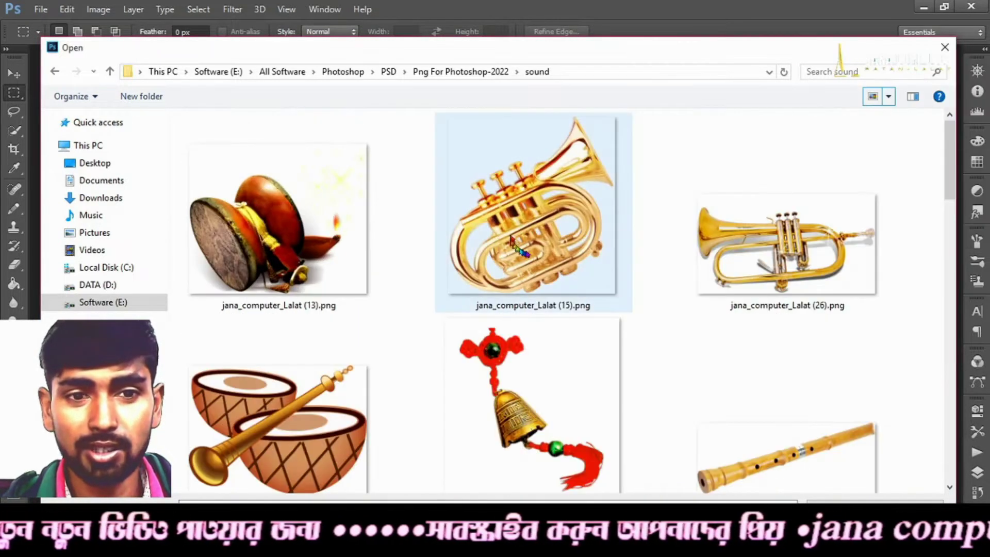
Look through the musical instrument and headphone PNG images in the sound folder.
key("Down")
key("Down")
key("Down")
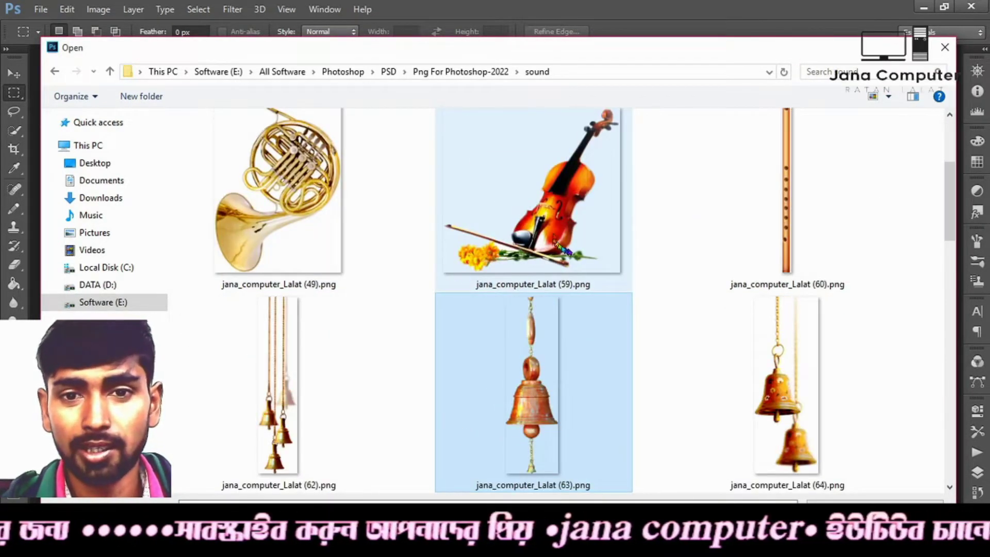
key("Down")
key("Down")
key("Down")
key("Down")
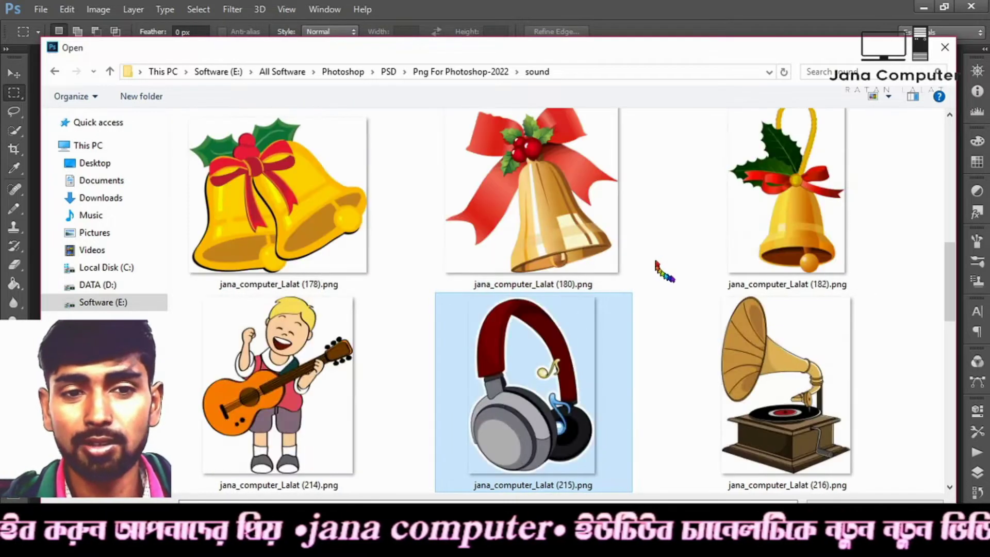
key("Down")
key("Down")
key("Down")
key("Down")
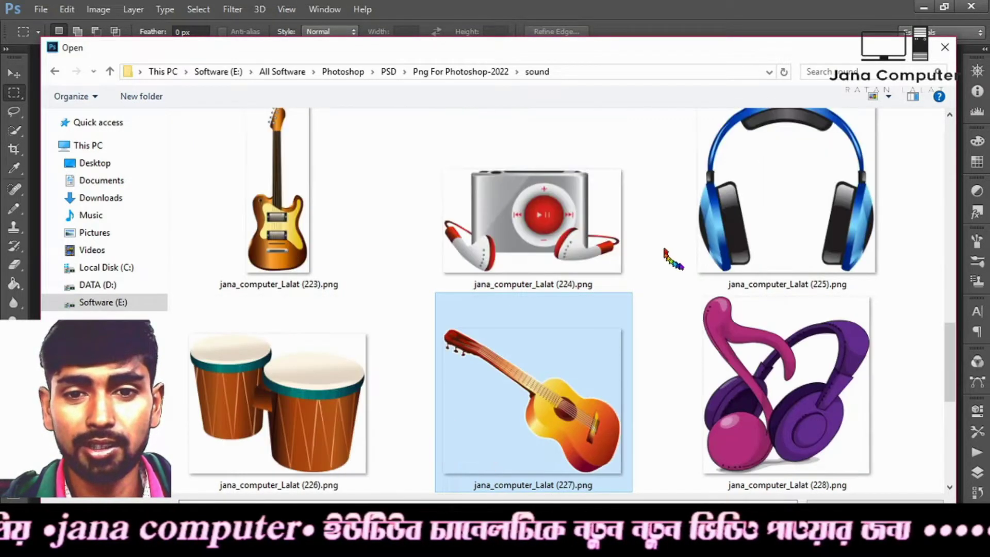
key("Down")
key("Down")
key("Down")
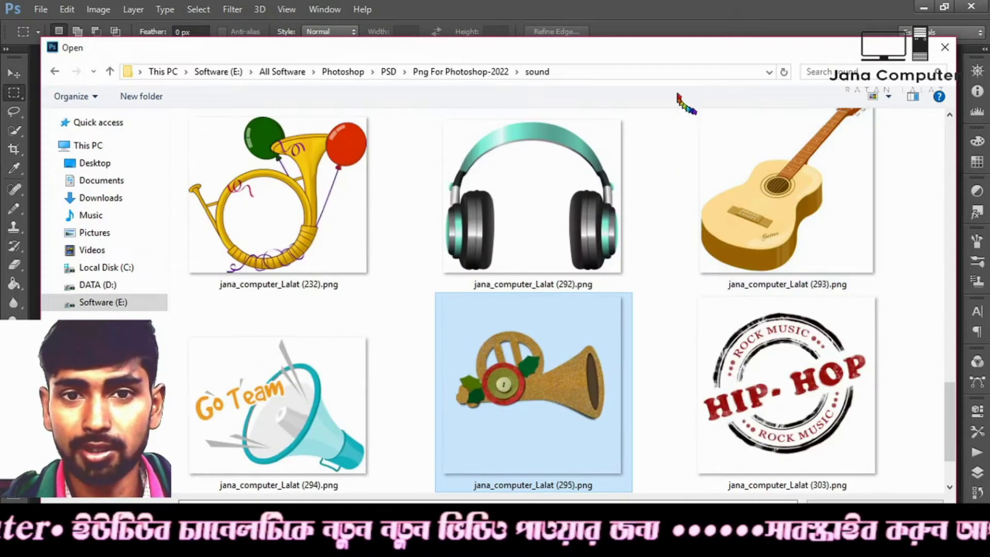
key("Down")
key("Down")
key("Down")
Return to the Png For Photoshop-2022 folder, show its images as extra large icons and look through them as far as the garden arches.
left_click(463, 73)
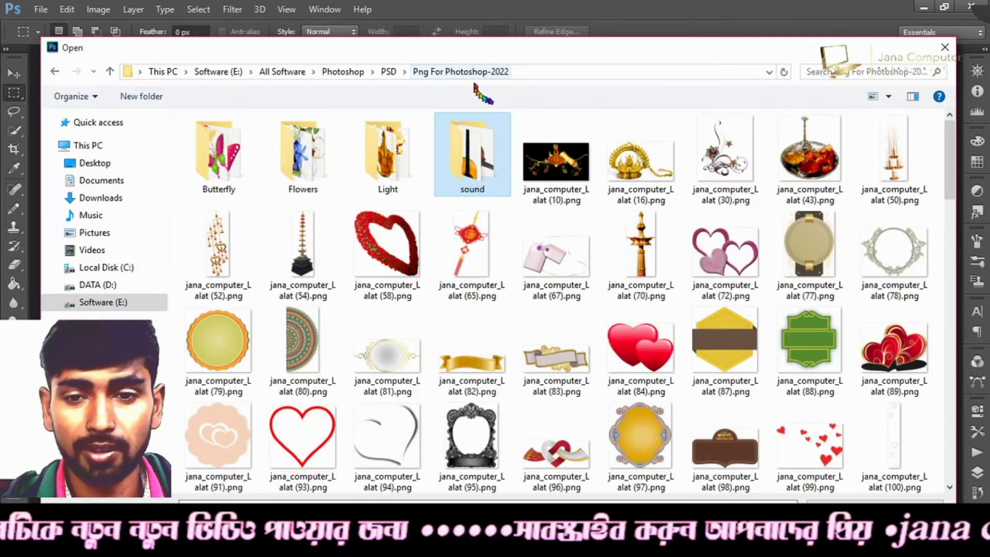
left_click(888, 96)
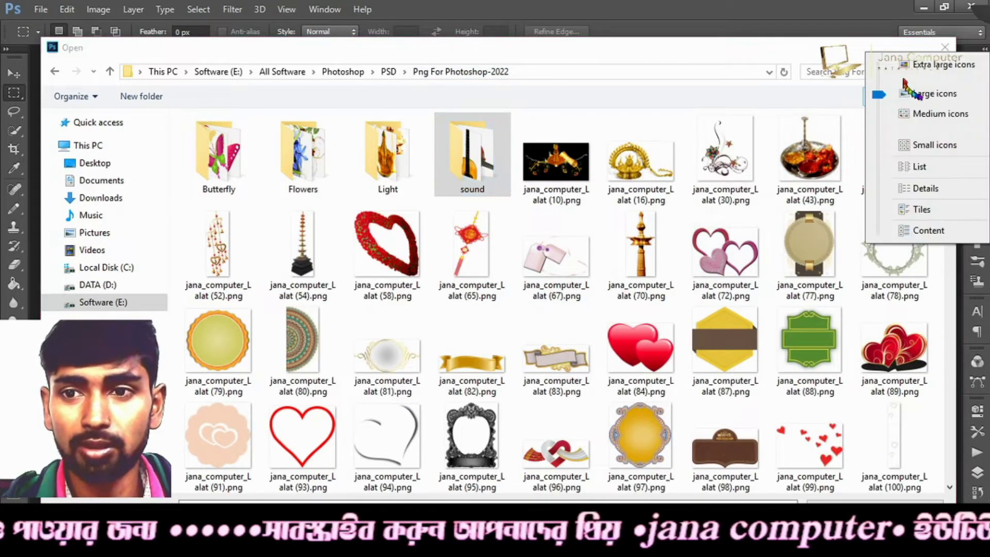
left_click(910, 65)
scroll(623, 300, "down", 2)
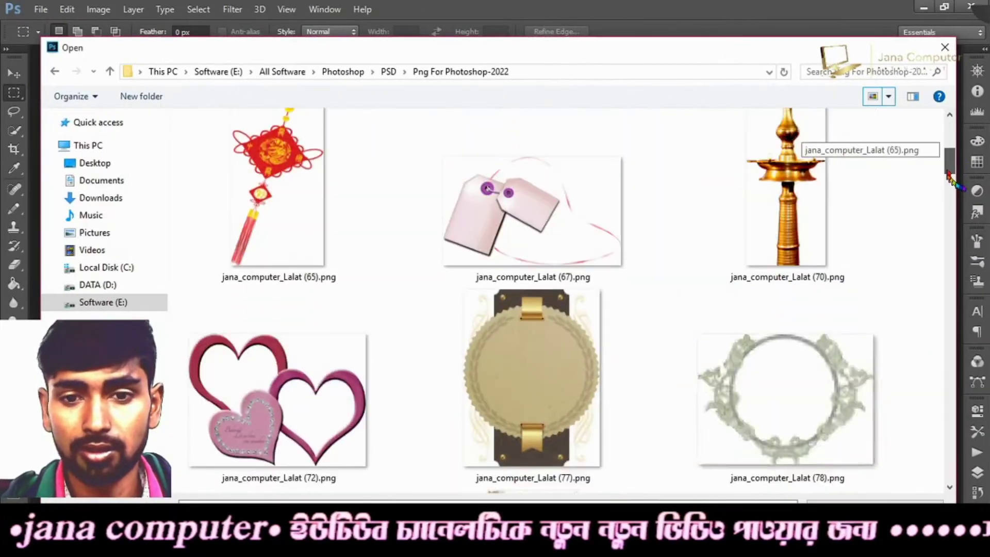
left_click_drag(949, 155, 950, 225)
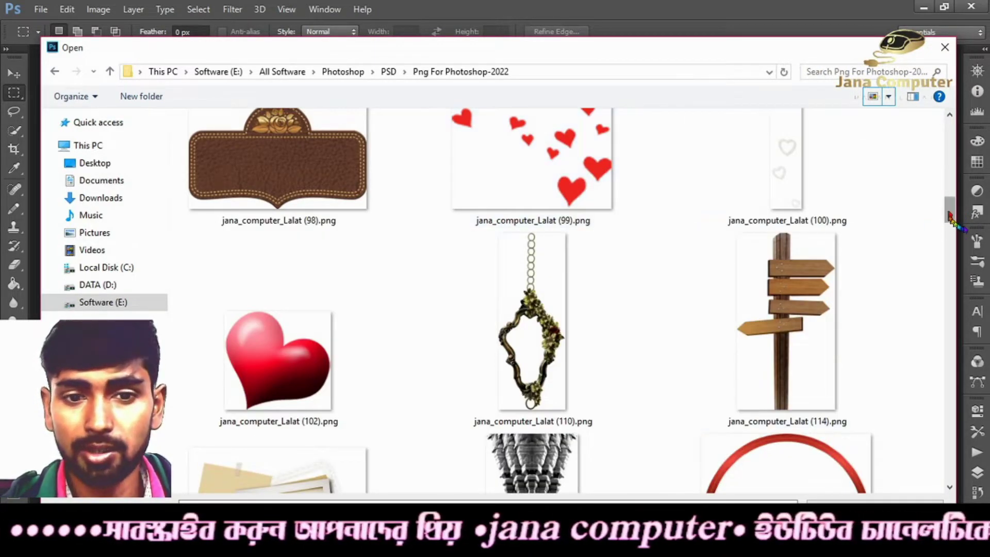
left_click_drag(952, 222, 953, 235)
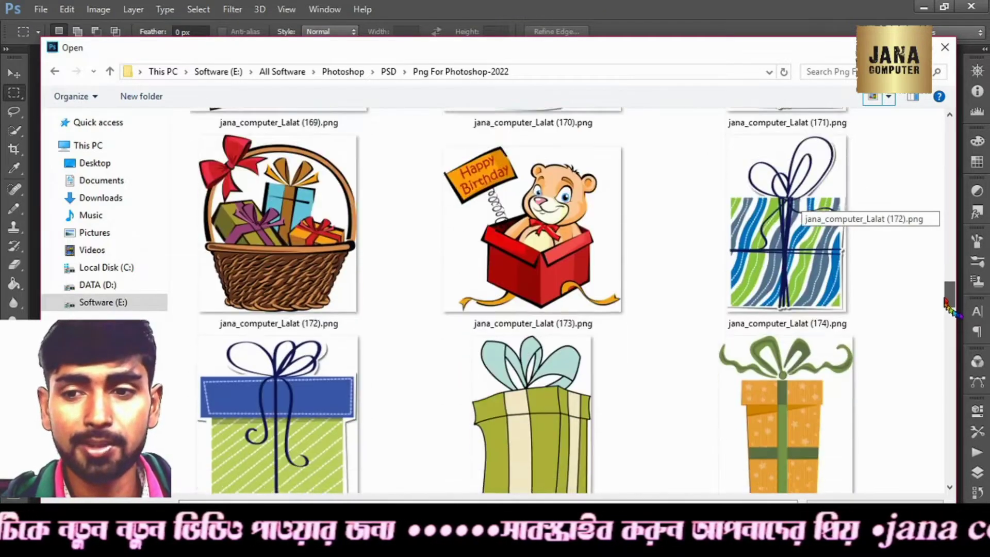
left_click_drag(948, 303, 953, 383)
scroll(950, 343, "down", 3)
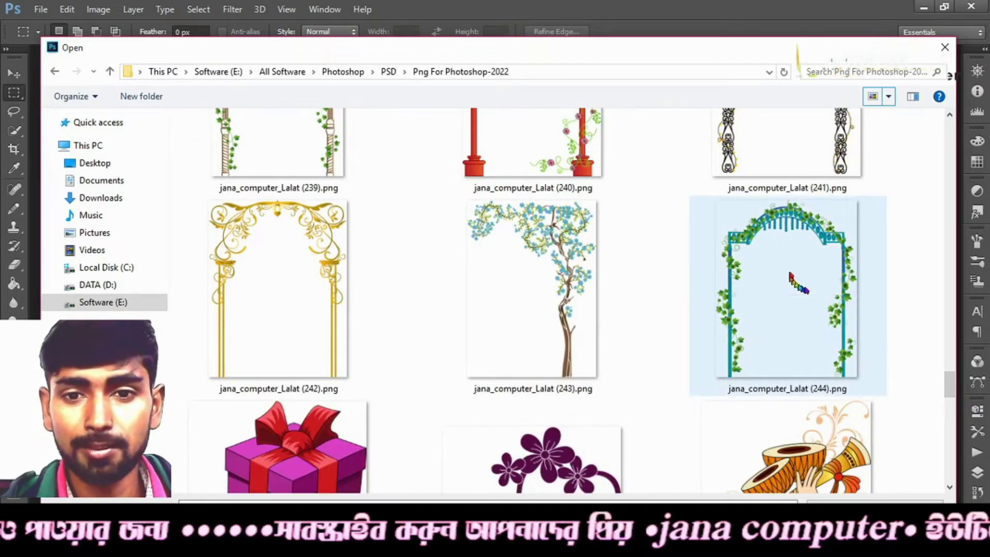
Open the red arch jana_computer_Lalat (240).png together with the blue-leaved tree jana_computer_Lalat (243).png.
left_click(790, 273)
left_click(555, 253)
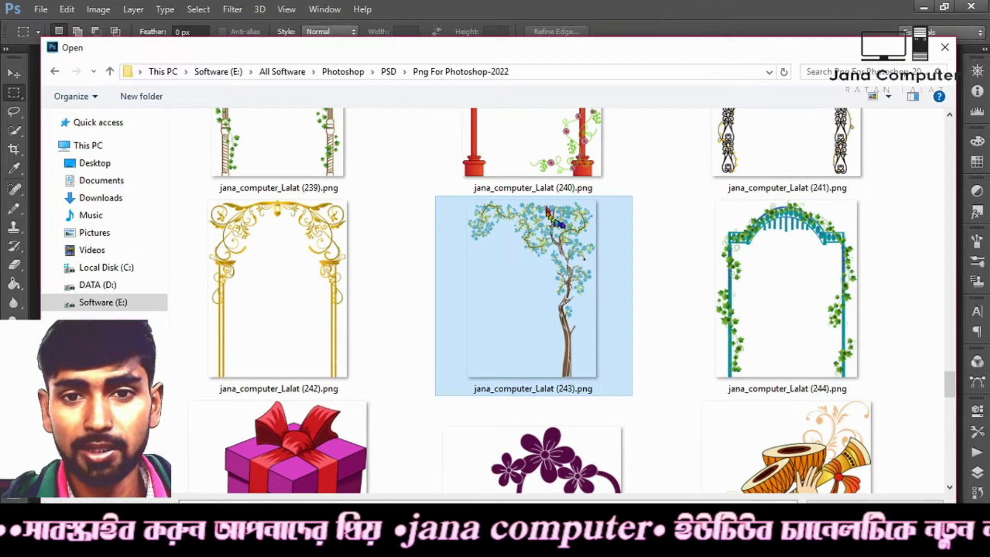
scroll(548, 215, "up", 2)
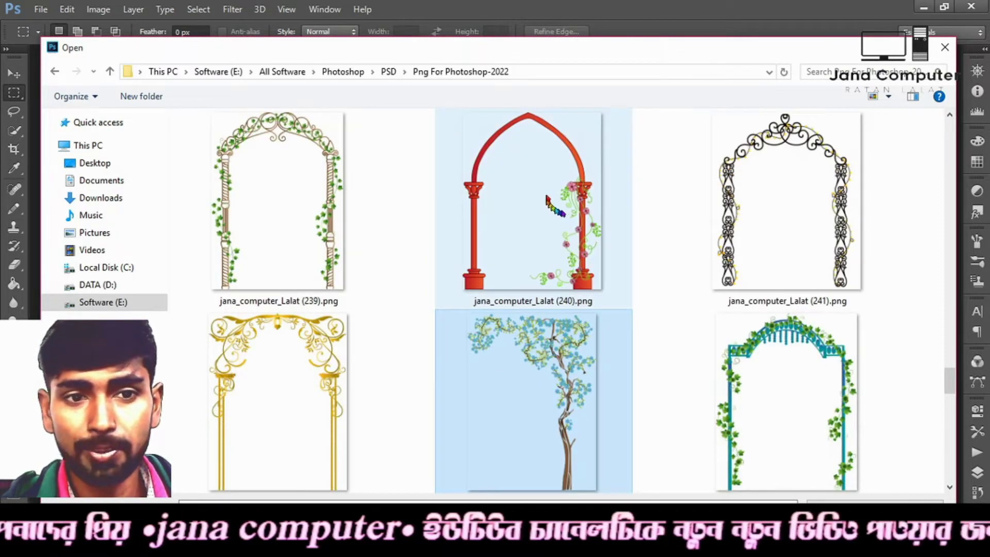
double_click(548, 202)
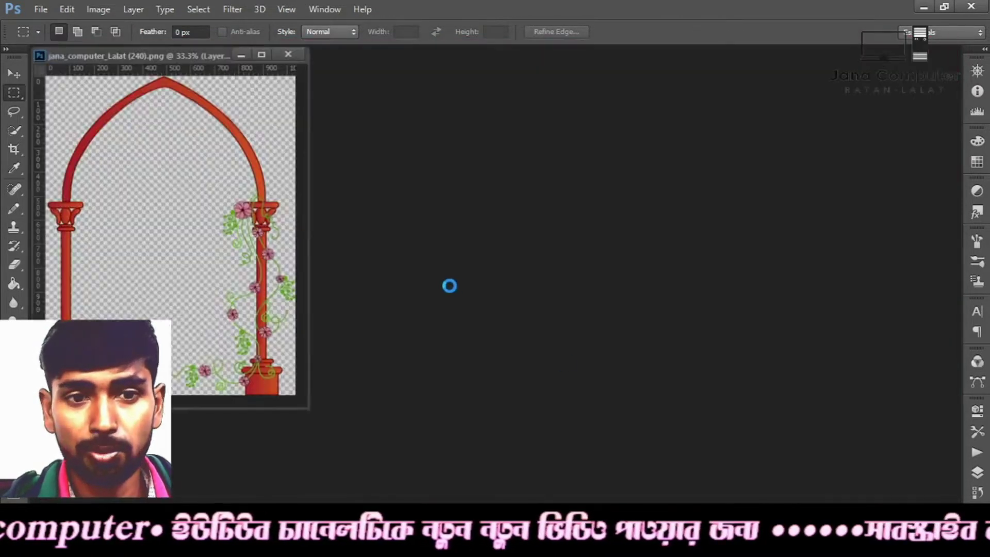
Open the pink geranium jana_computer_Lalat (2).png and the orange tulip bouquet image from the Flowers subfolder.
double_click(511, 191)
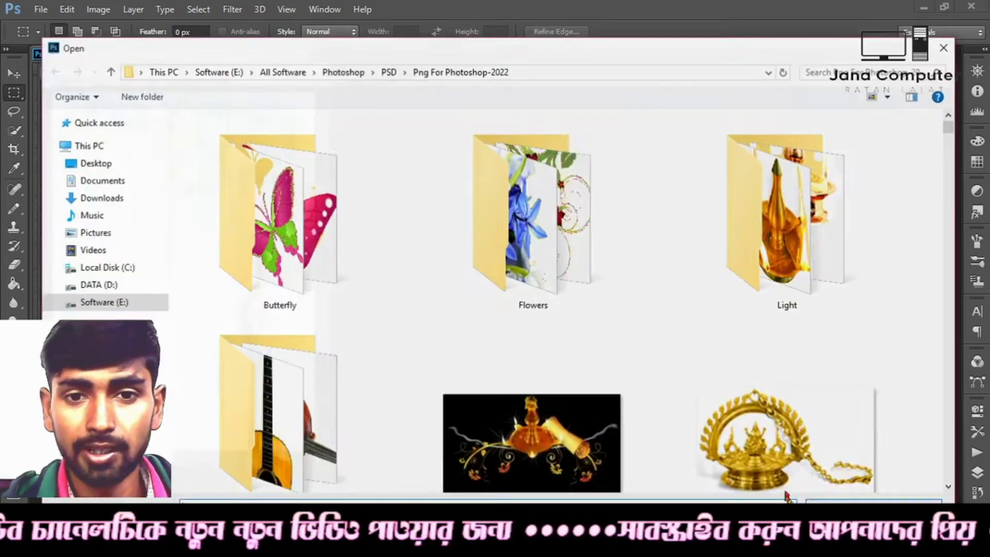
double_click(562, 214)
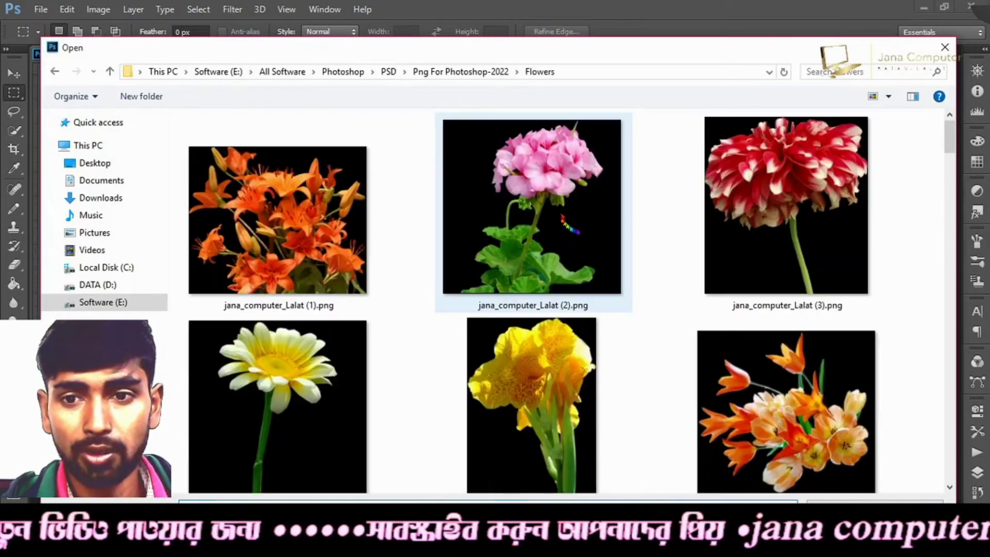
left_click(561, 204)
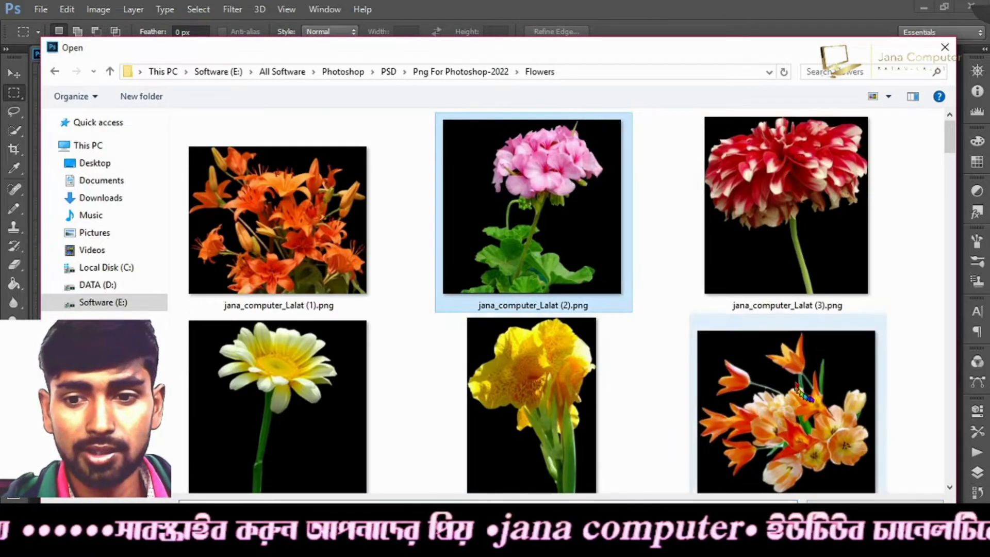
key("Return")
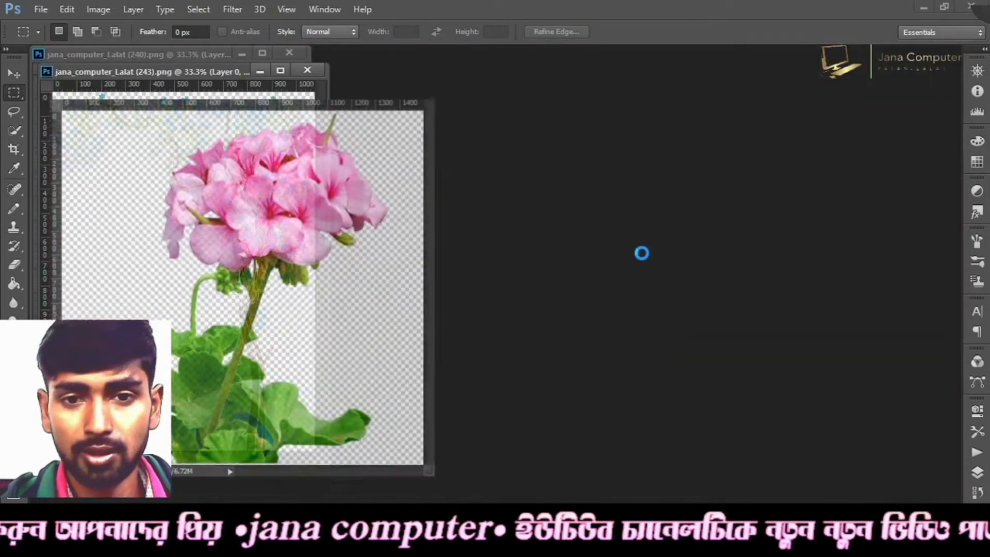
Open the hanging lamps jana_computer_Lalat (69).png and the twin lanterns jana_computer_Lalat (106).png from the Light subfolder.
key("ctrl+o")
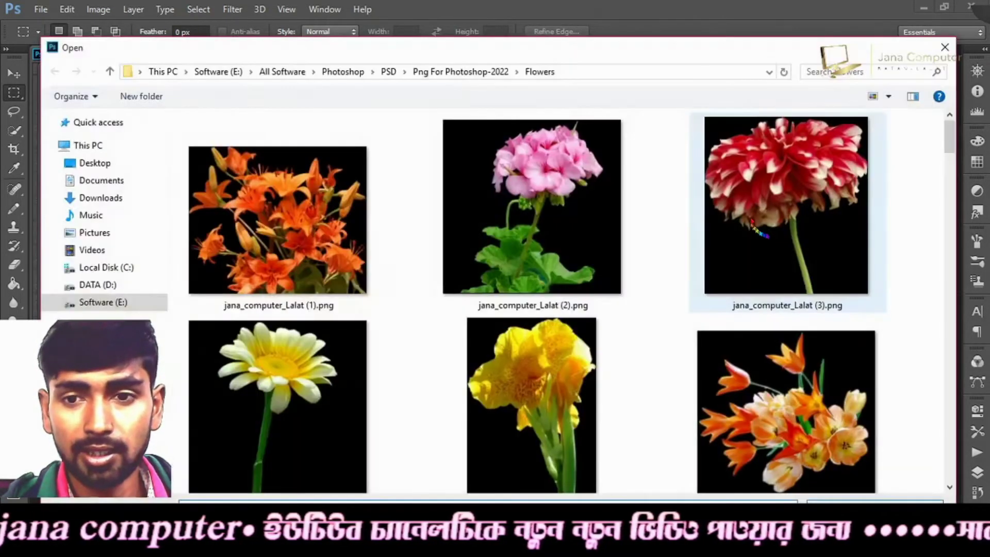
left_click(459, 74)
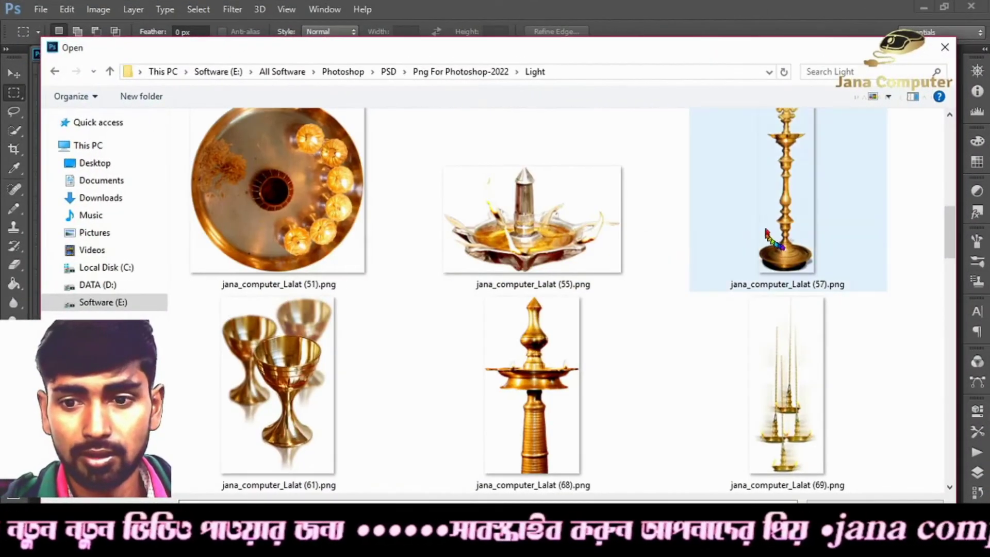
left_click(784, 323)
scroll(784, 322, "up", 1)
scroll(783, 323, "down", 3)
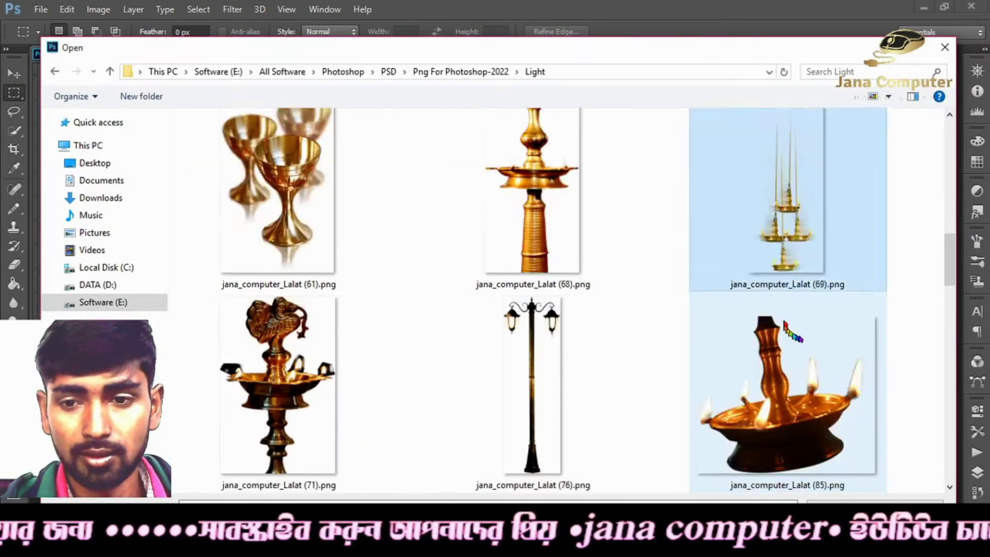
left_click(805, 431)
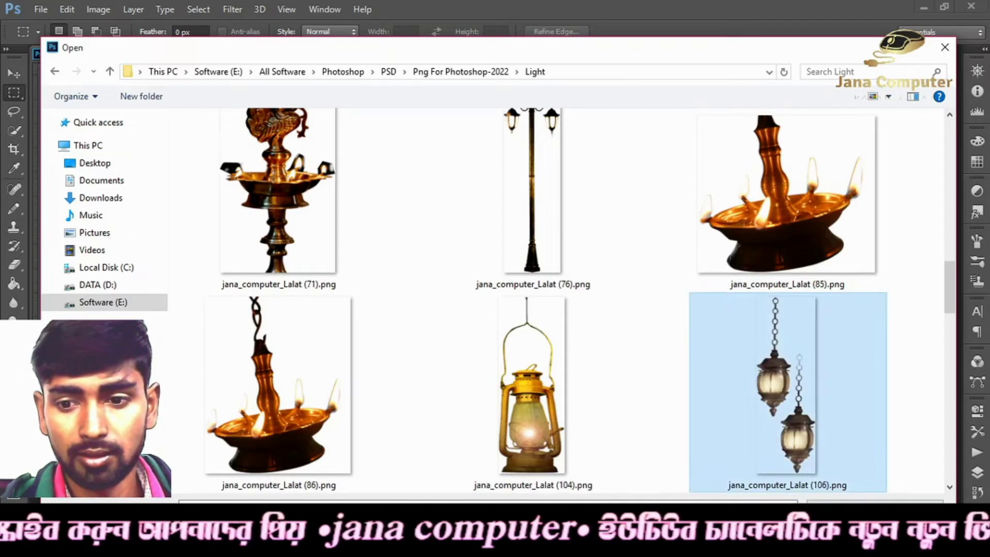
double_click(698, 404)
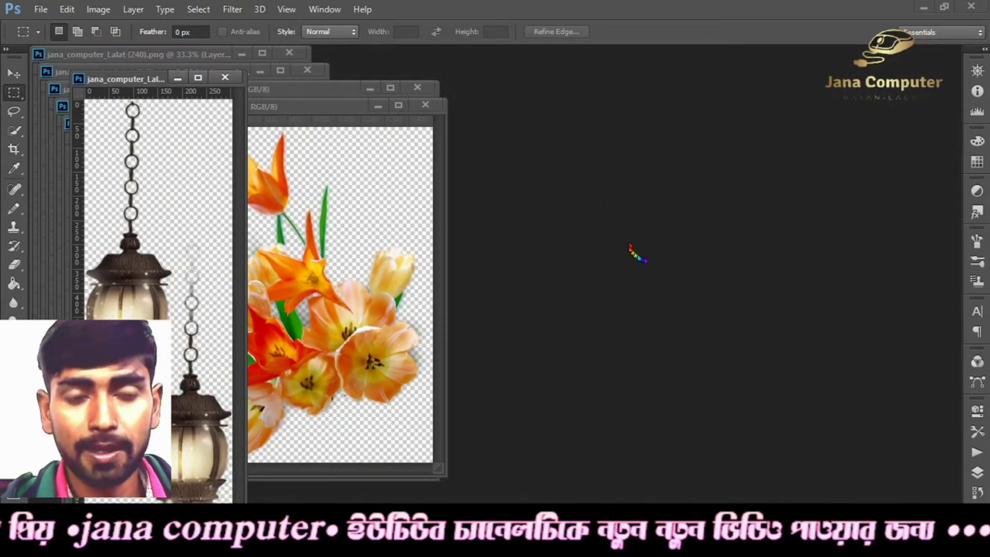
Open the red and gold Ganesha banner jana_computer_Lalat (124).png from Png For Photoshop-2022 and shift its window aside.
key("ctrl+o")
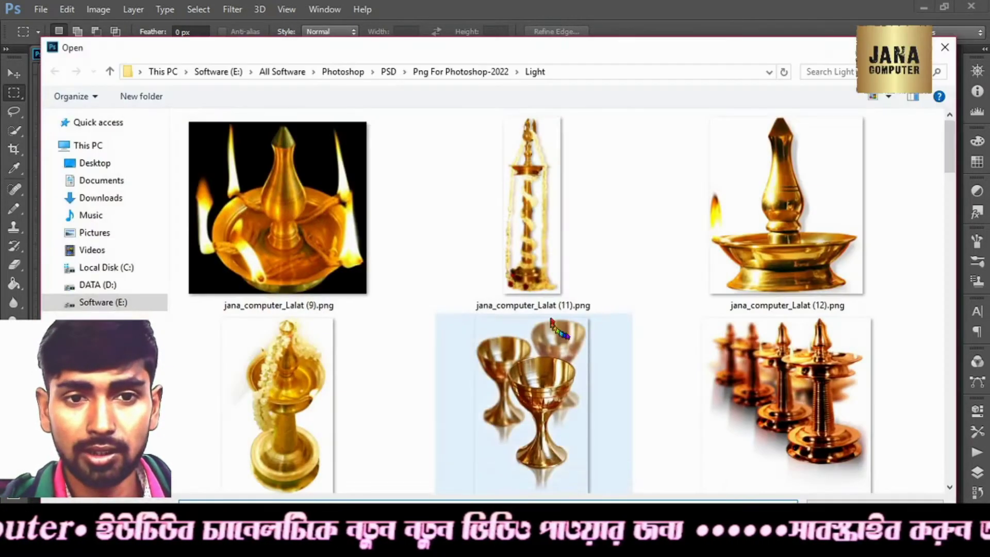
left_click(434, 71)
scroll(647, 363, "down", 10)
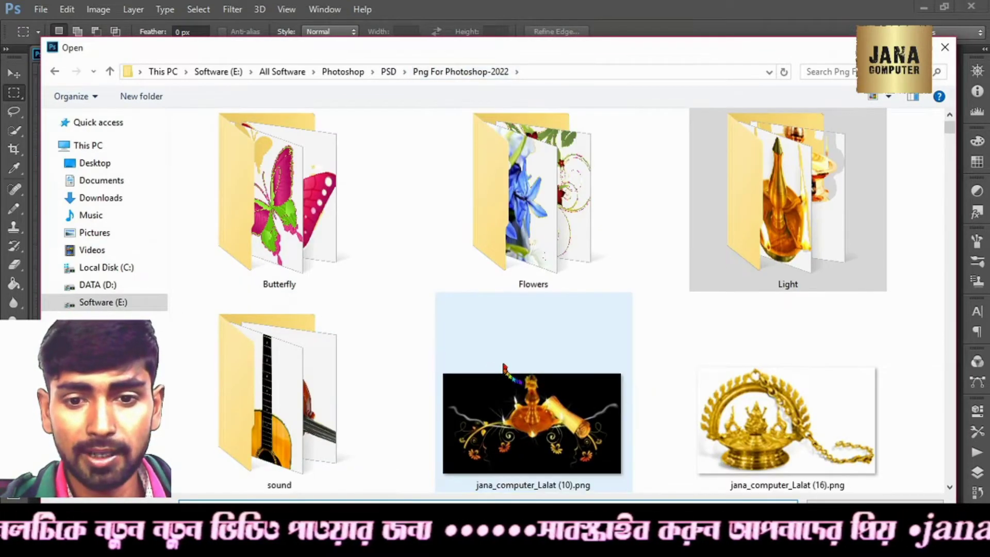
scroll(648, 363, "down", 8)
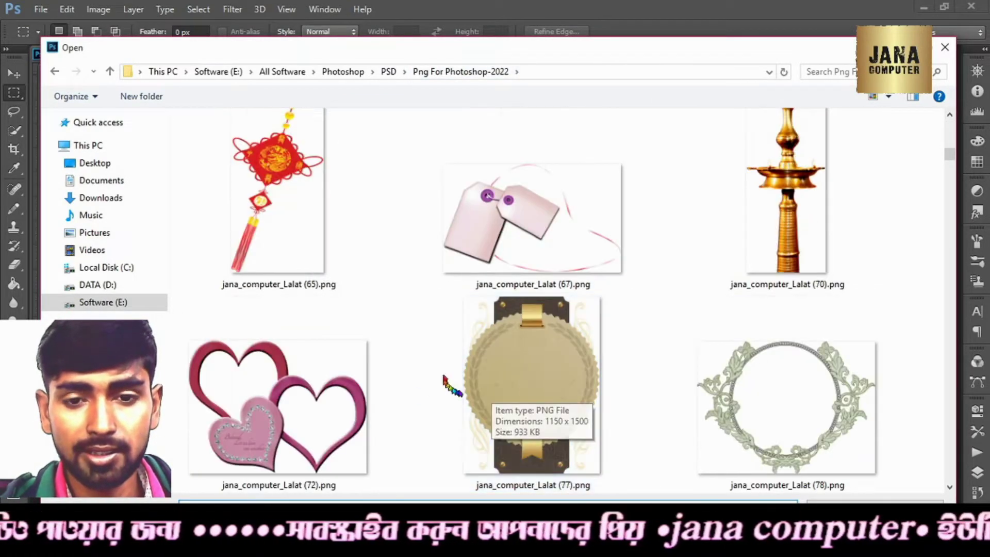
scroll(515, 355, "down", 8)
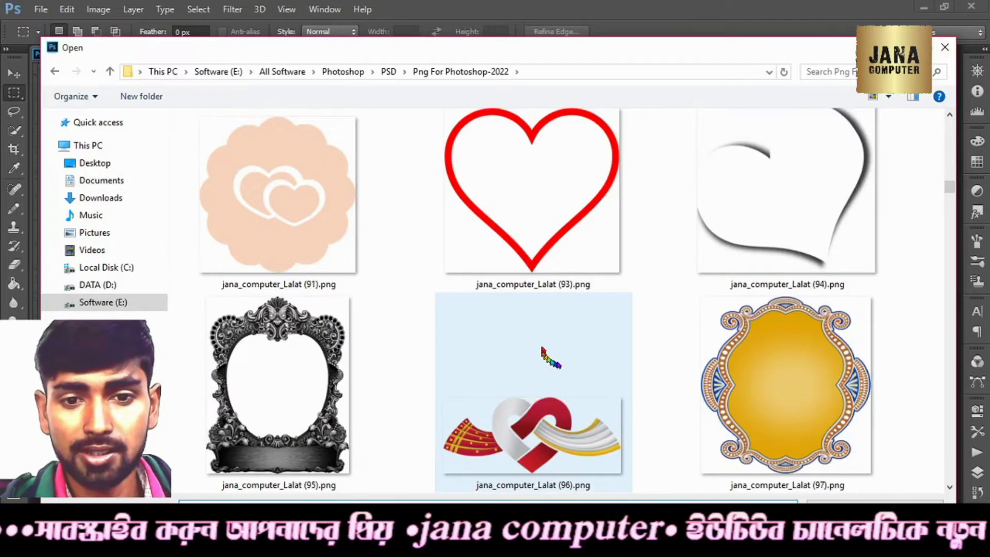
scroll(551, 357, "down", 3)
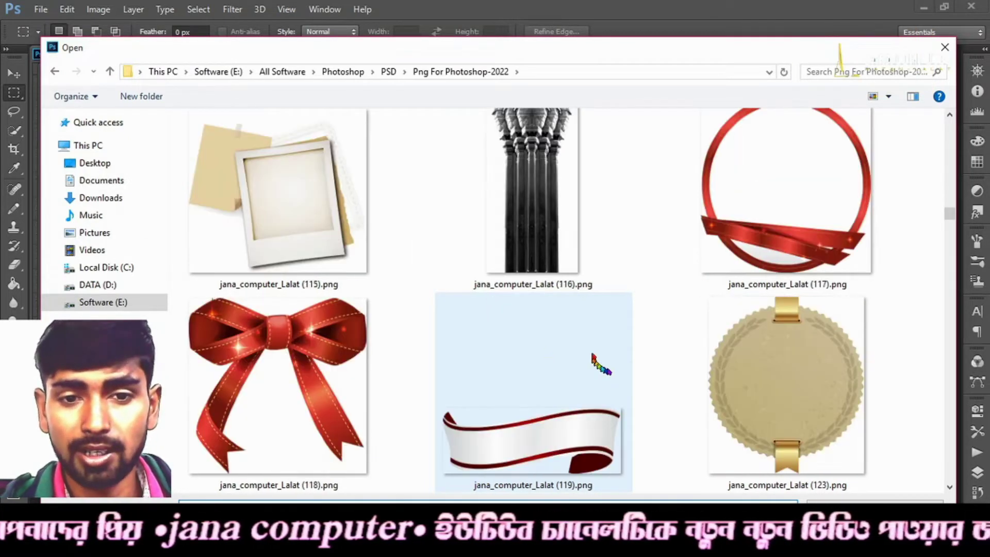
scroll(593, 356, "down", 3)
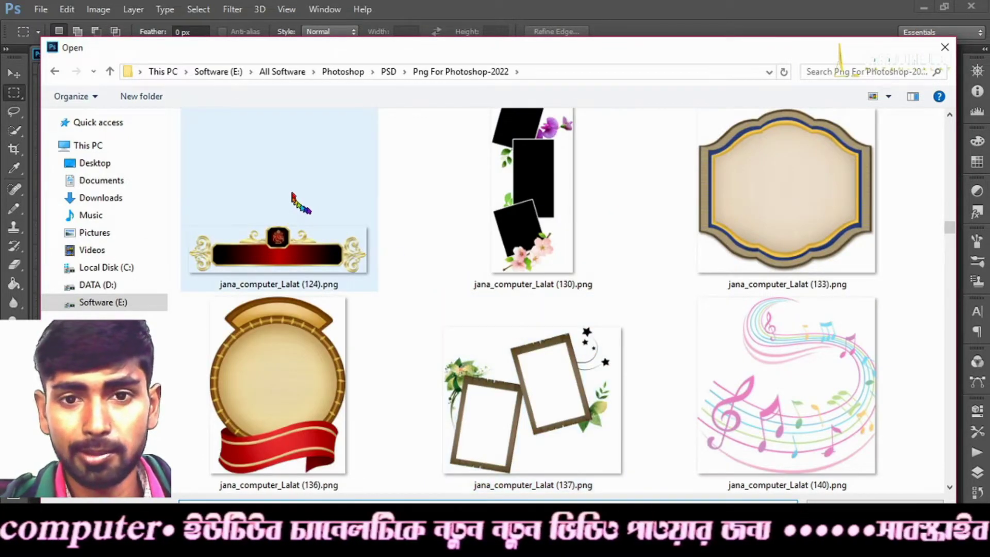
double_click(292, 193)
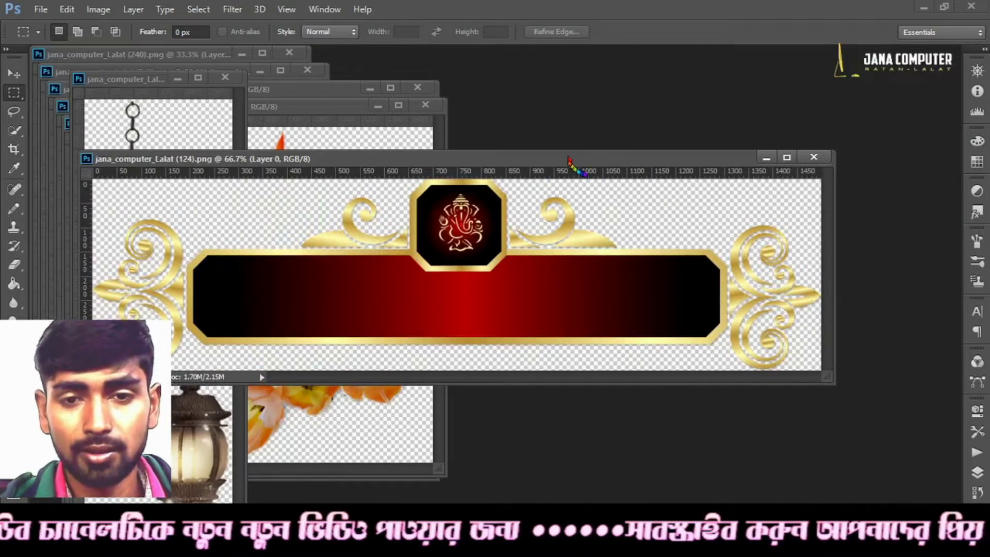
left_click_drag(569, 158, 648, 216)
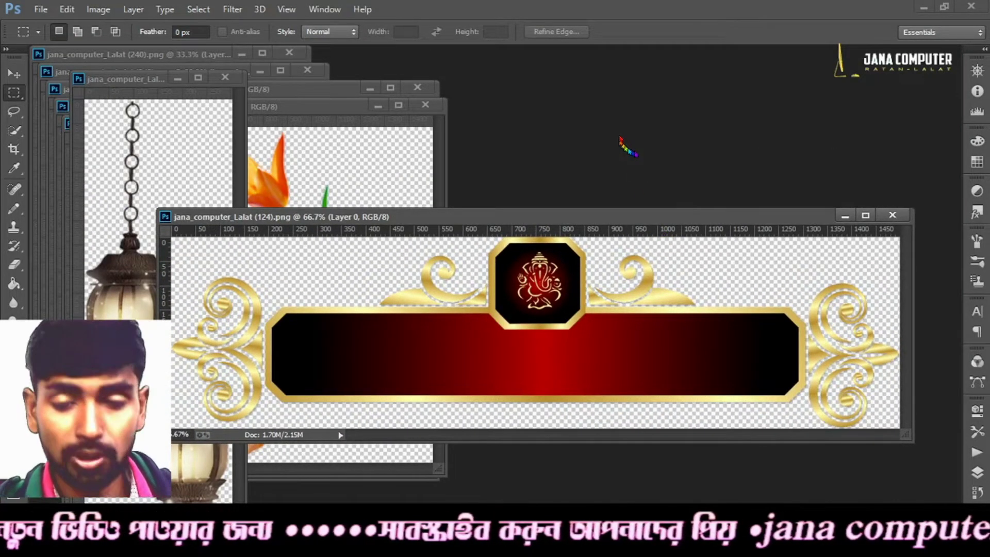
Create a new A4 document from the International Paper preset, 210 × 297 mm at 300 pixels/inch, and place its window beside the open images.
key("ctrl+n")
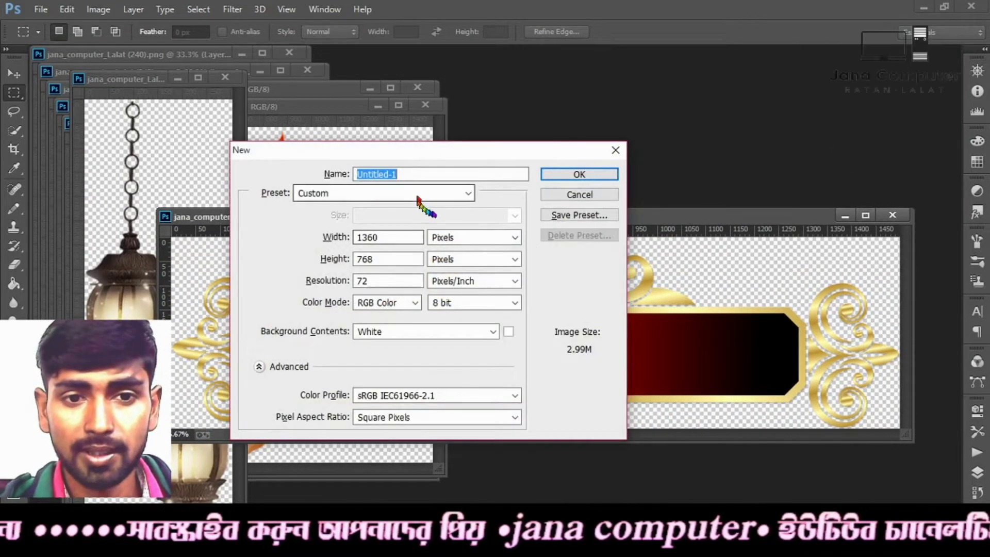
left_click(417, 195)
left_click(397, 254)
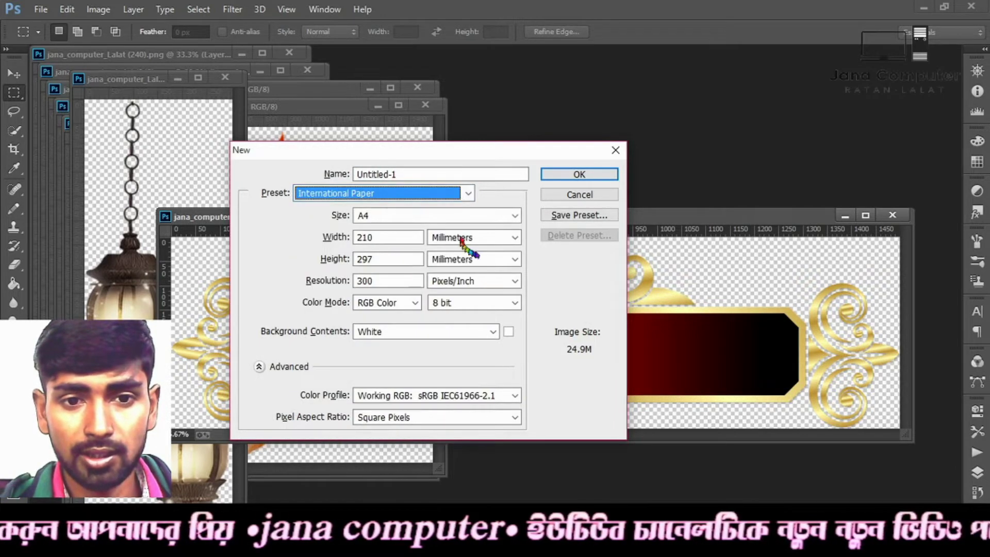
left_click(591, 176)
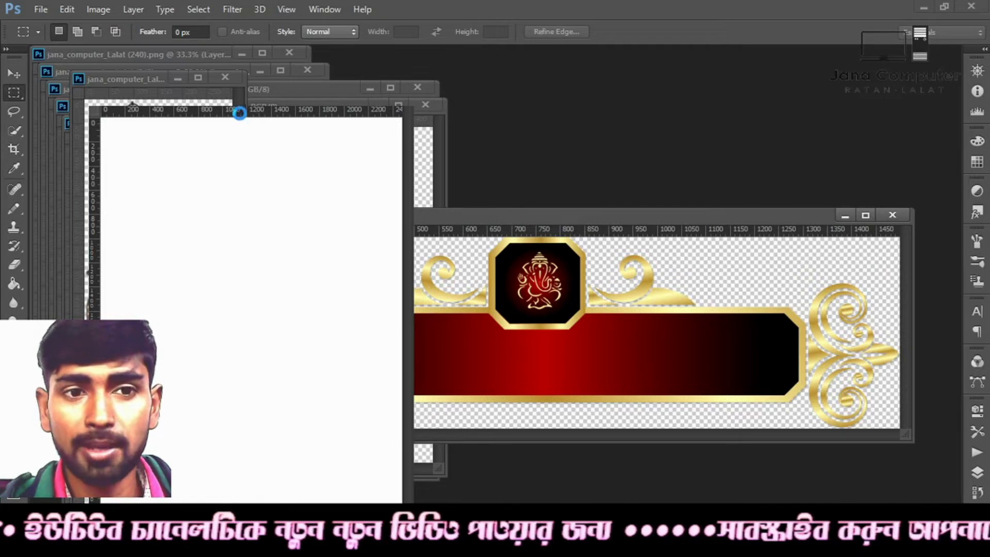
left_click_drag(238, 104, 746, 81)
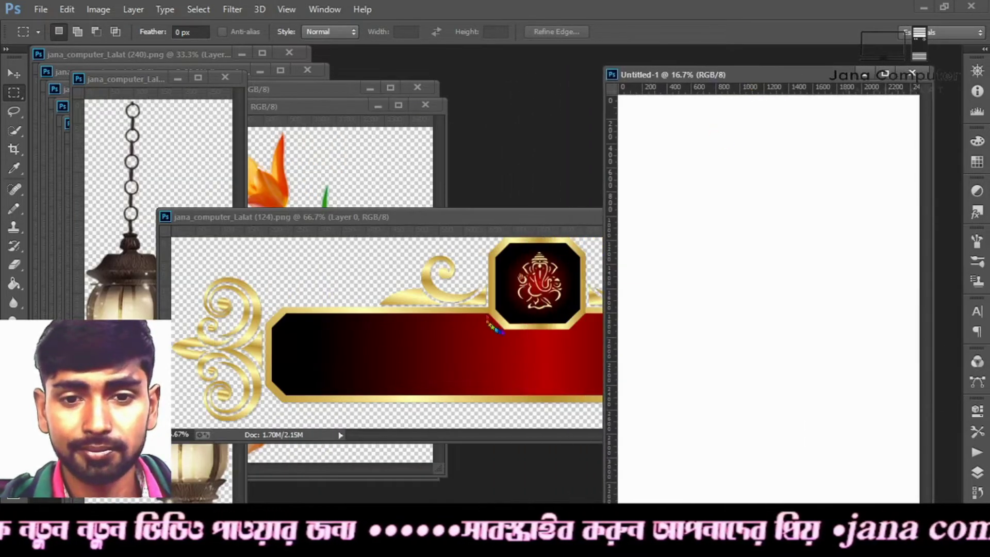
Copy the Ganesha banner to the lower part of the Untitled-1 page, enlarge it to about 140% and close its source image.
left_click(401, 351)
left_click(14, 74)
left_click_drag(404, 339, 713, 499)
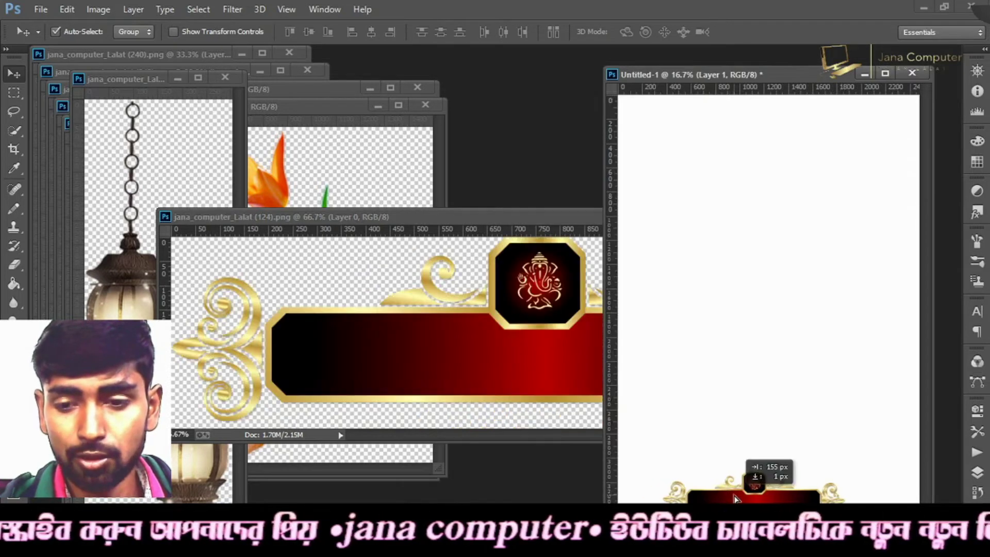
left_click_drag(846, 471, 927, 442)
left_click_drag(828, 499, 819, 493)
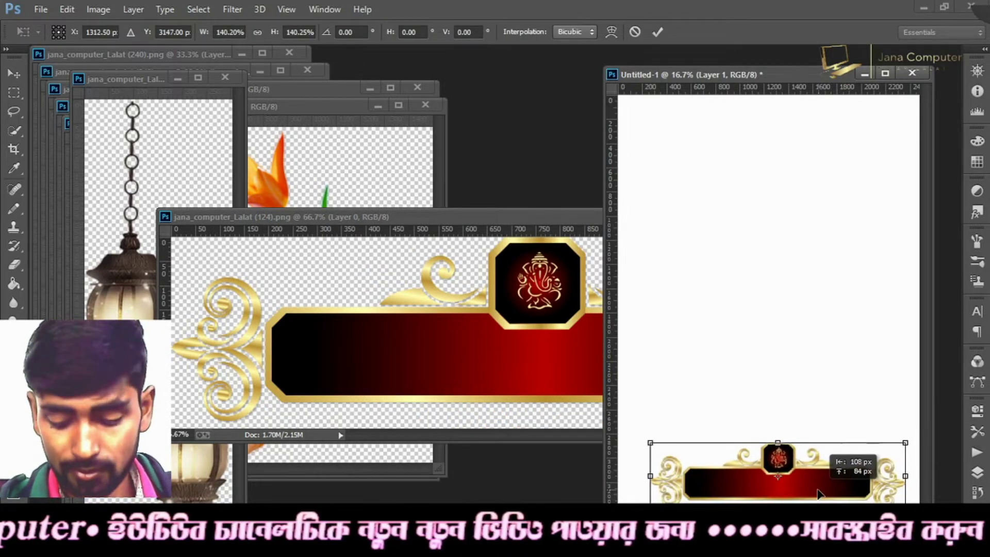
key("Return")
left_click_drag(603, 222, 914, 222)
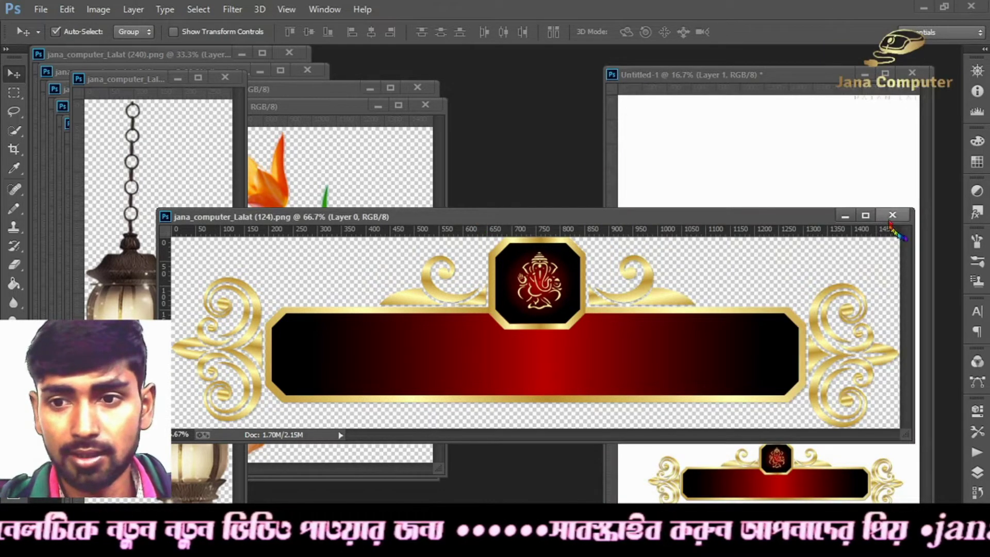
left_click(892, 215)
Copy the orange tulips, pink geranium and hanging lanterns onto the Untitled-1 page above the banner, closing both flower source images.
left_click(338, 319)
left_click_drag(302, 309, 865, 376)
left_click(426, 105)
left_click_drag(289, 232, 713, 328)
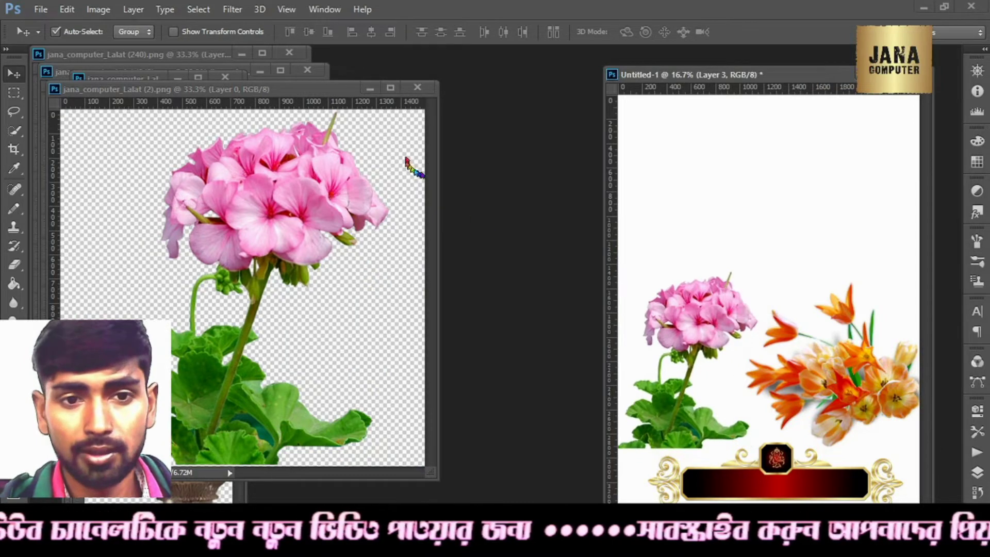
left_click(417, 87)
left_click_drag(211, 217, 706, 201)
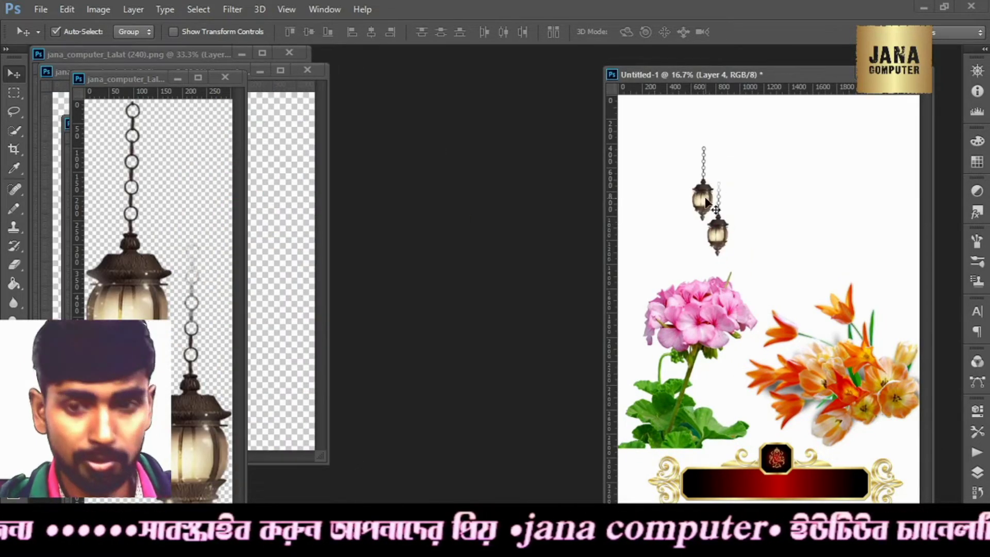
Enlarge the hanging lanterns, place them in the upper-left corner of the Untitled-1 page and close their source image.
key("ctrl+t")
left_click_drag(732, 255, 673, 247)
key("Return")
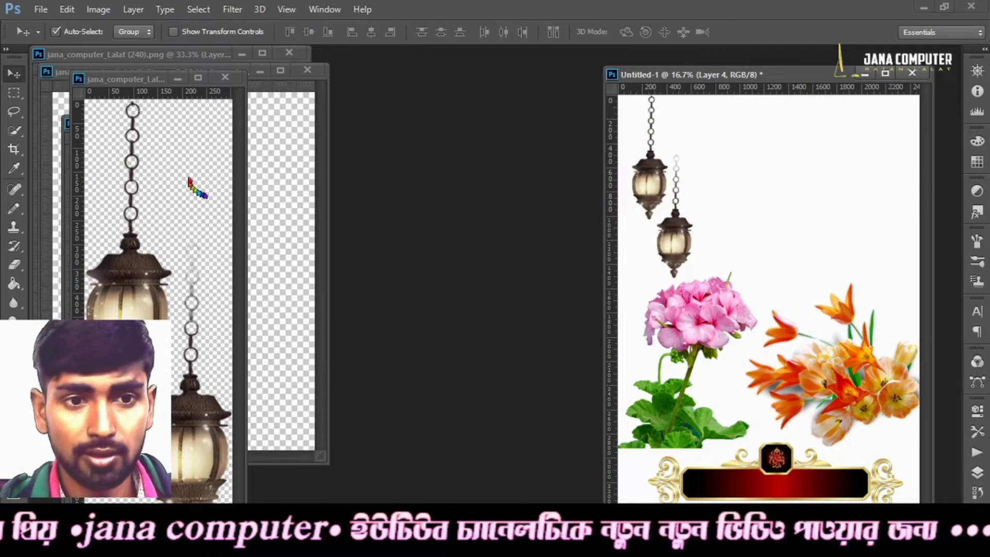
left_click(225, 78)
Copy the hanging gold oil lamps to the upper-right corner of the Untitled-1 page and close their source image.
left_click_drag(175, 258, 905, 178)
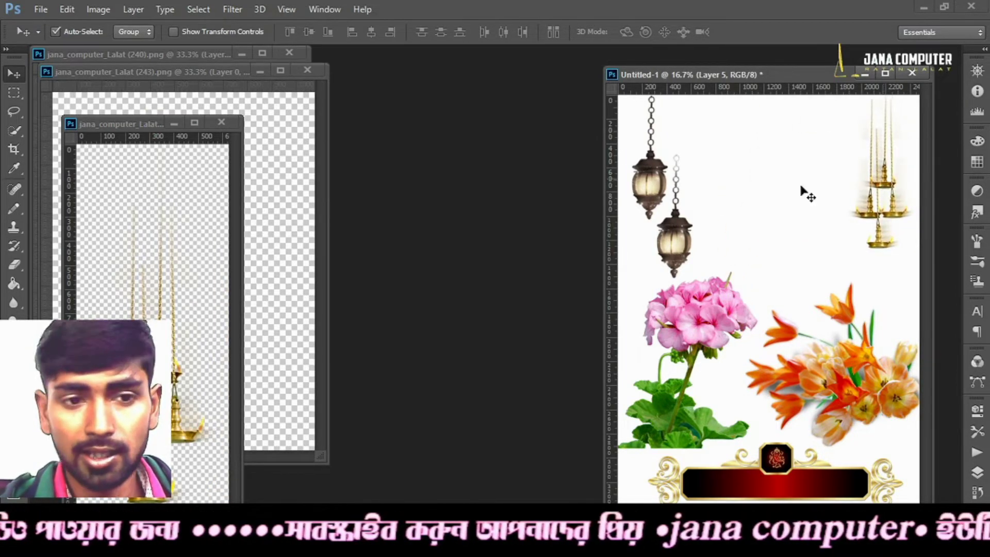
left_click(233, 124)
left_click(211, 80)
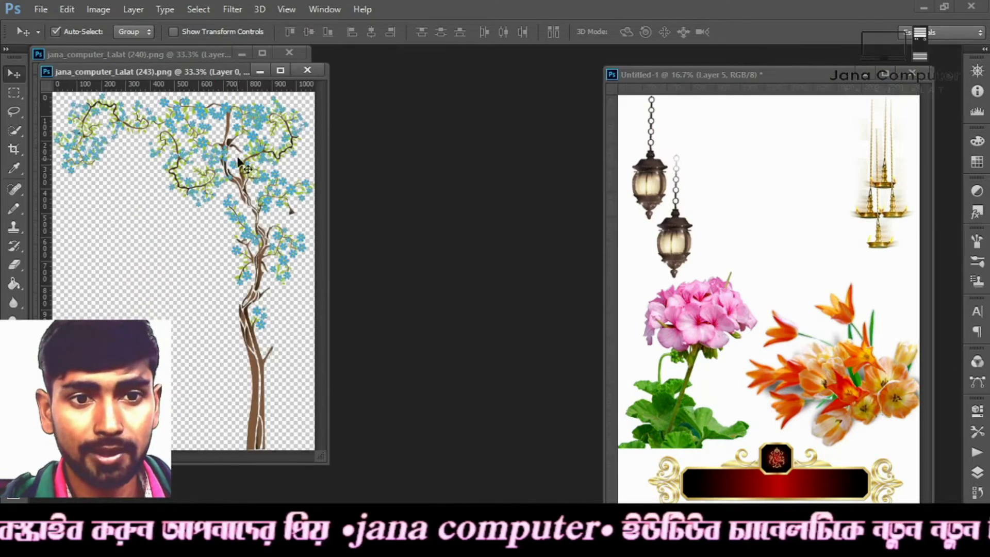
Copy the blue blossom tree from jana_computer_Lalat (243).png onto the Untitled-1 page between the lanterns and the gold lamps.
left_click(261, 149)
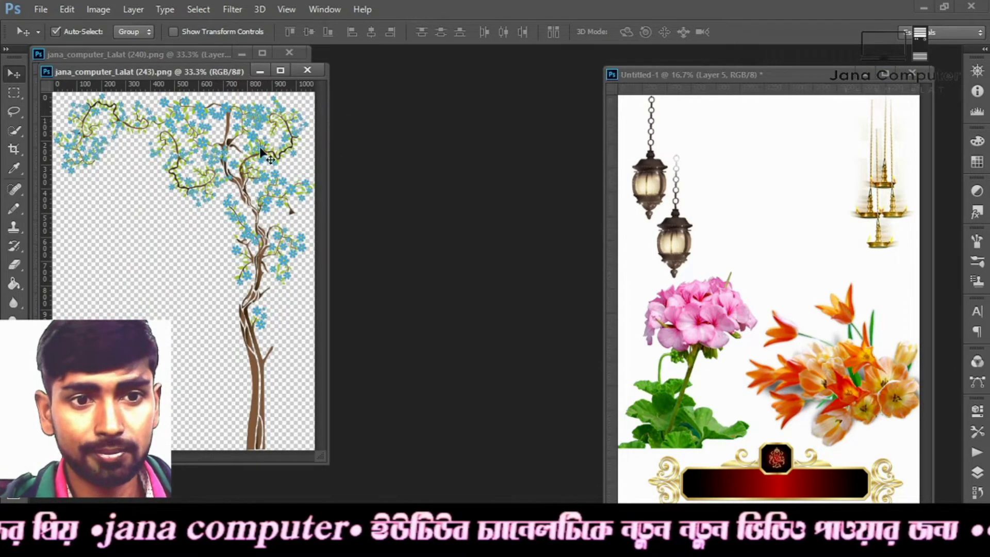
left_click_drag(264, 254, 791, 201)
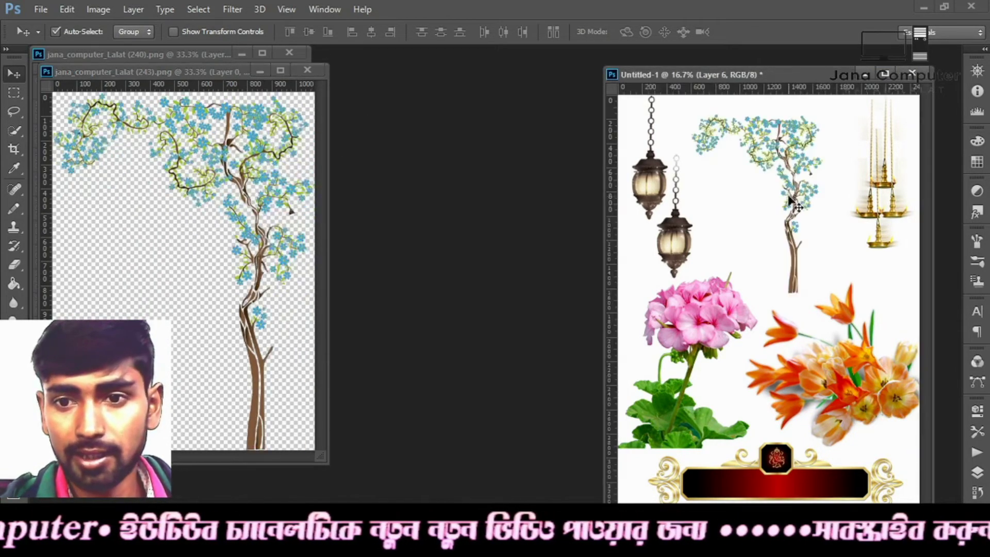
left_click(813, 209)
mouse_move(797, 268)
left_mouse_down()
mouse_move(846, 212)
mouse_move(798, 264)
left_mouse_up()
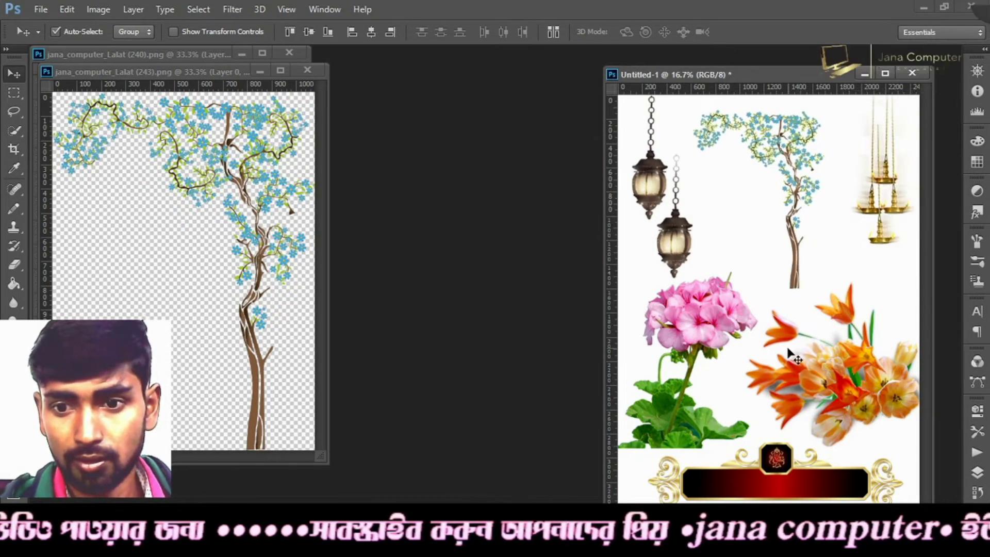
left_click(795, 238)
left_click(785, 143)
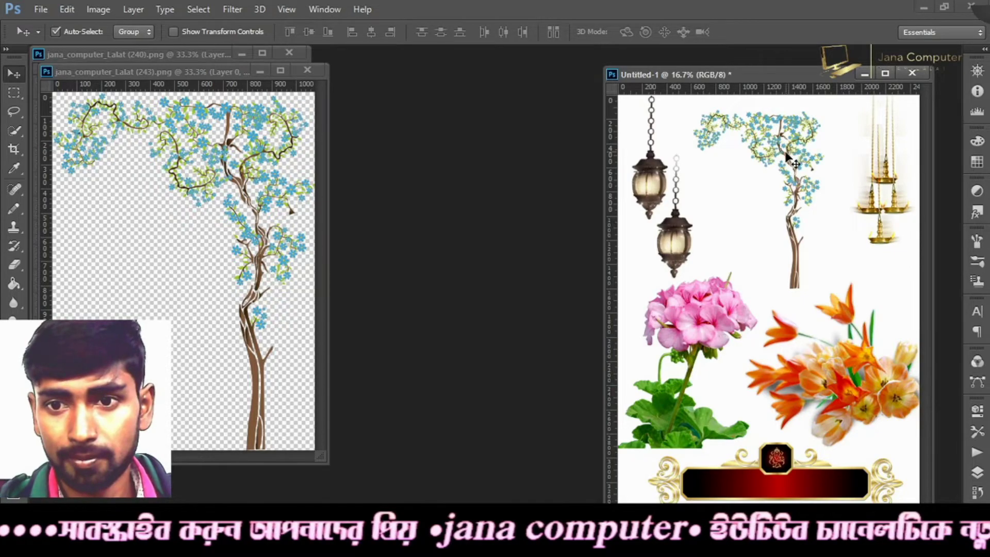
left_click(692, 321)
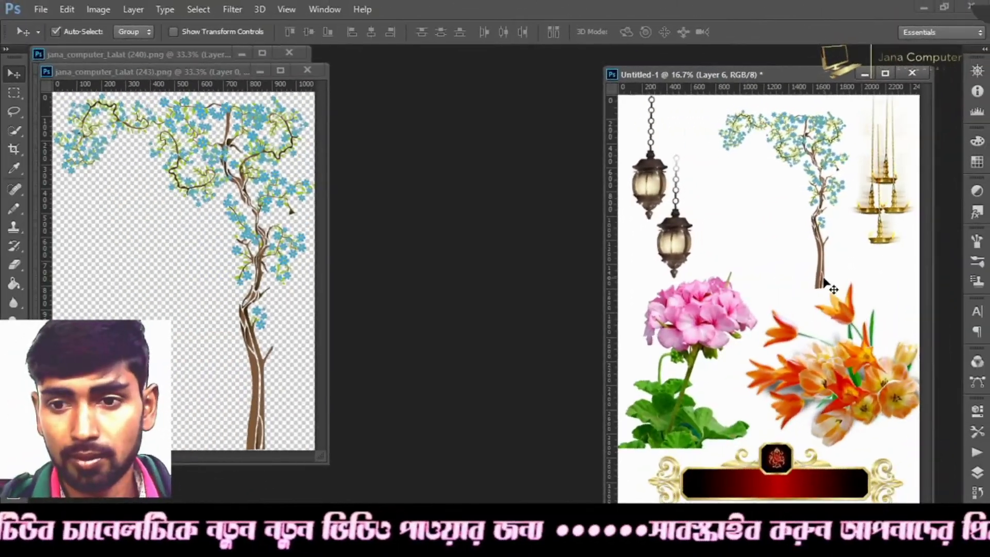
Enlarge the blossom tree to about 150% in the page's upper-right corner, hang the gold lamps beneath its branches and close the tree's source image.
key("ctrl+t")
left_click_drag(832, 218, 901, 201)
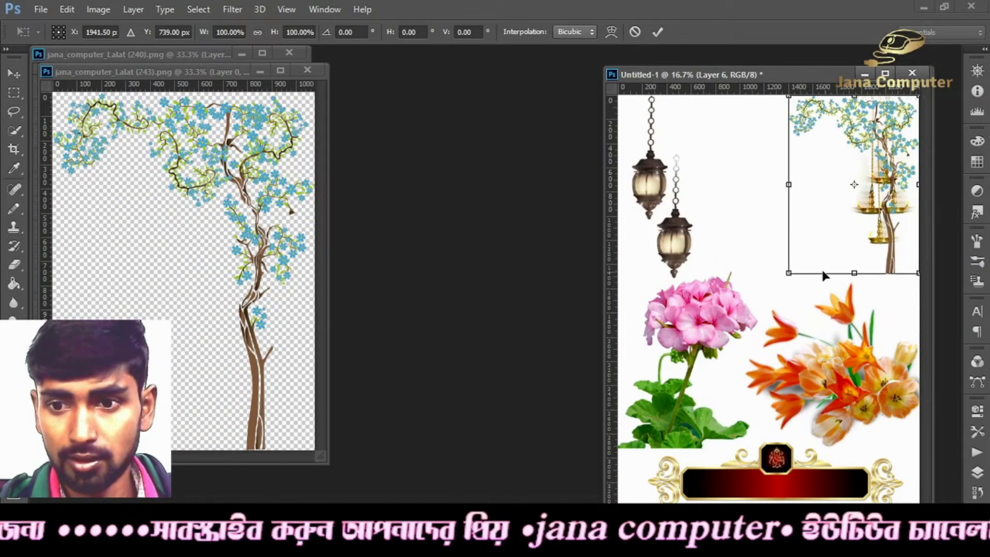
left_click_drag(790, 273, 728, 363)
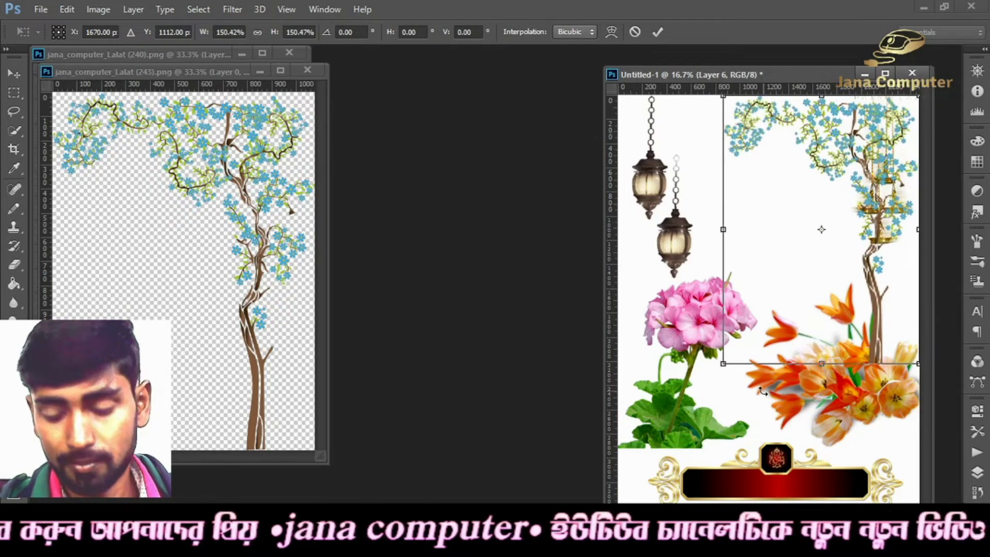
key("Return")
left_click_drag(888, 251, 779, 257)
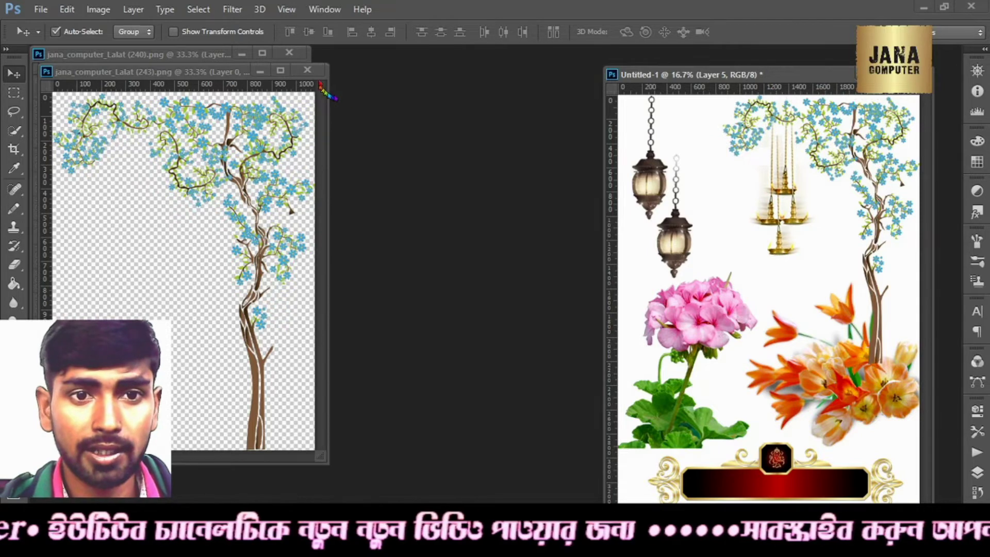
left_click(307, 70)
Copy the red flowered arch from jana_computer_Lalat (240).png onto the page, enlarge it to about 161% and center it around the gold lamps.
left_click(246, 146)
left_click_drag(247, 145, 792, 149)
key("ctrl+t")
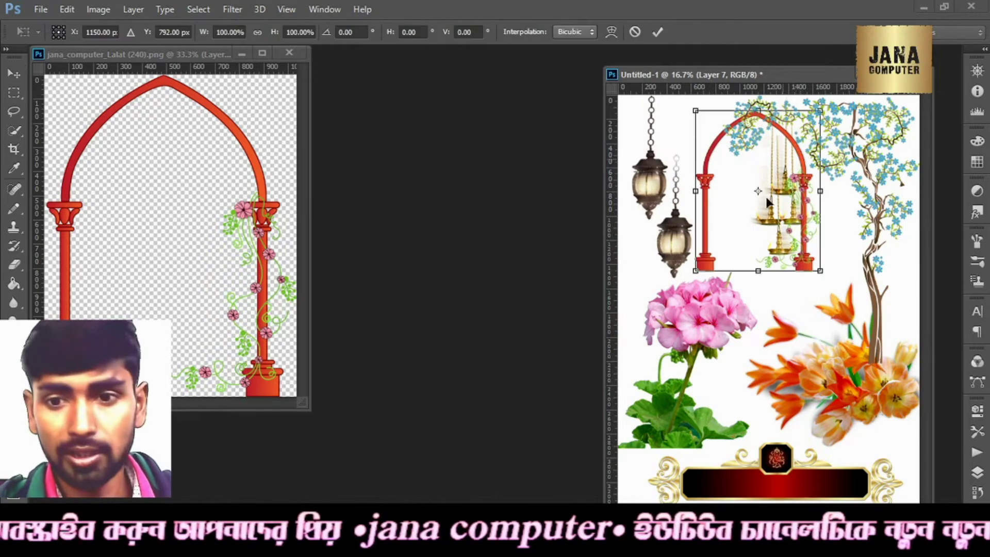
left_click_drag(696, 273, 696, 358)
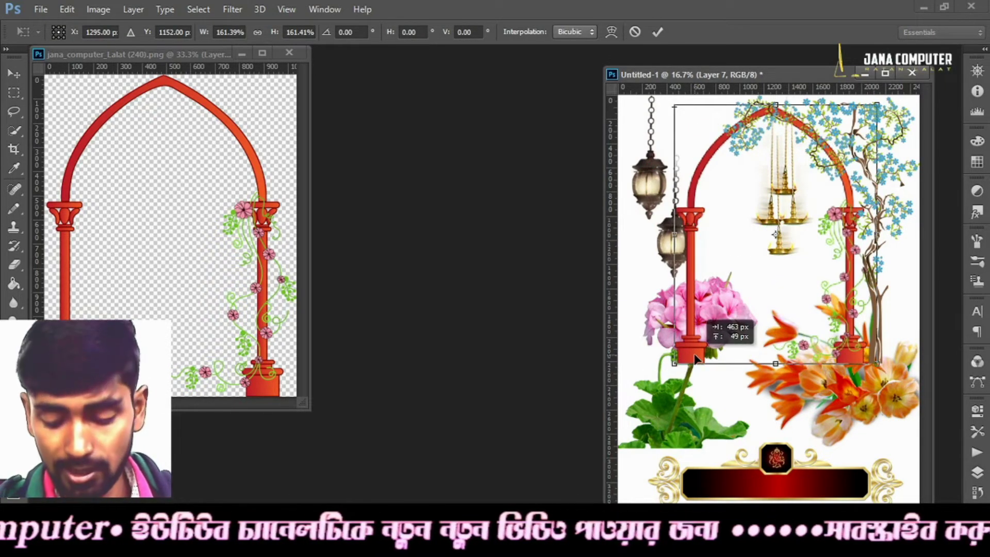
key("Return")
left_click_drag(731, 75, 536, 80)
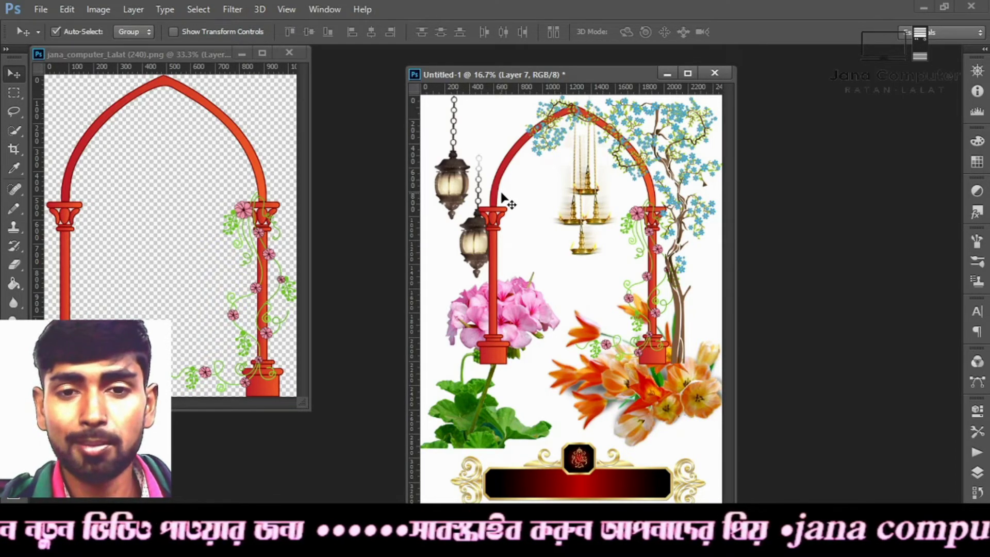
left_click_drag(529, 76, 642, 67)
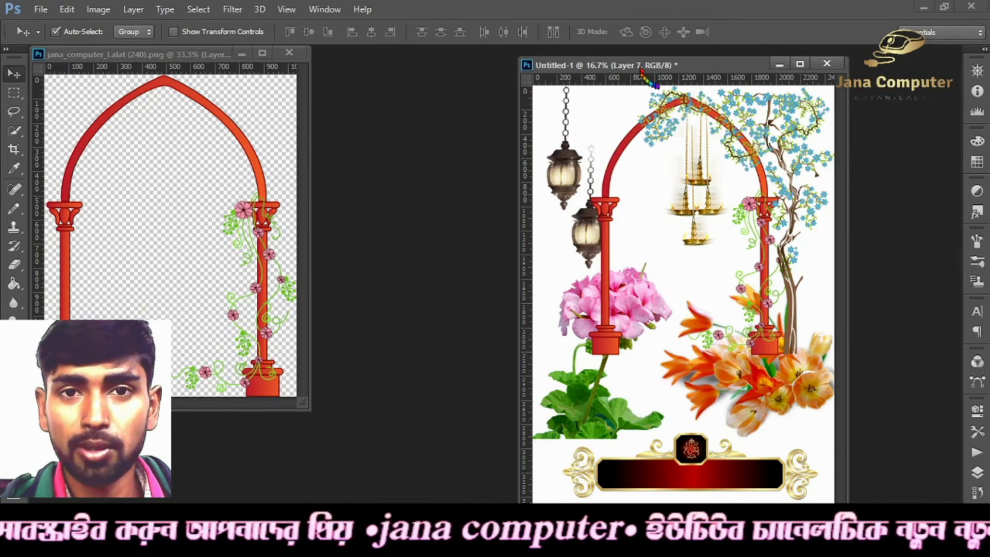
left_click_drag(642, 70, 694, 77)
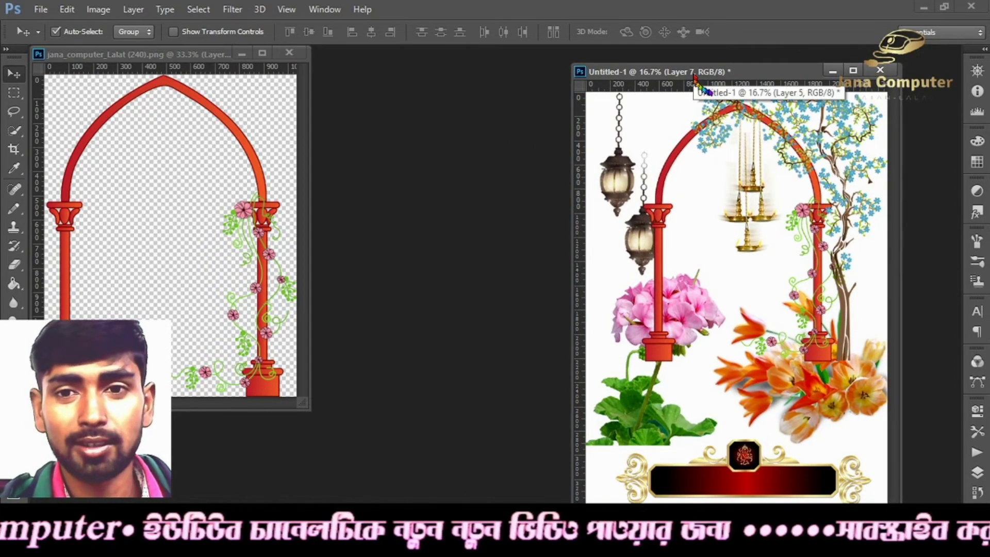